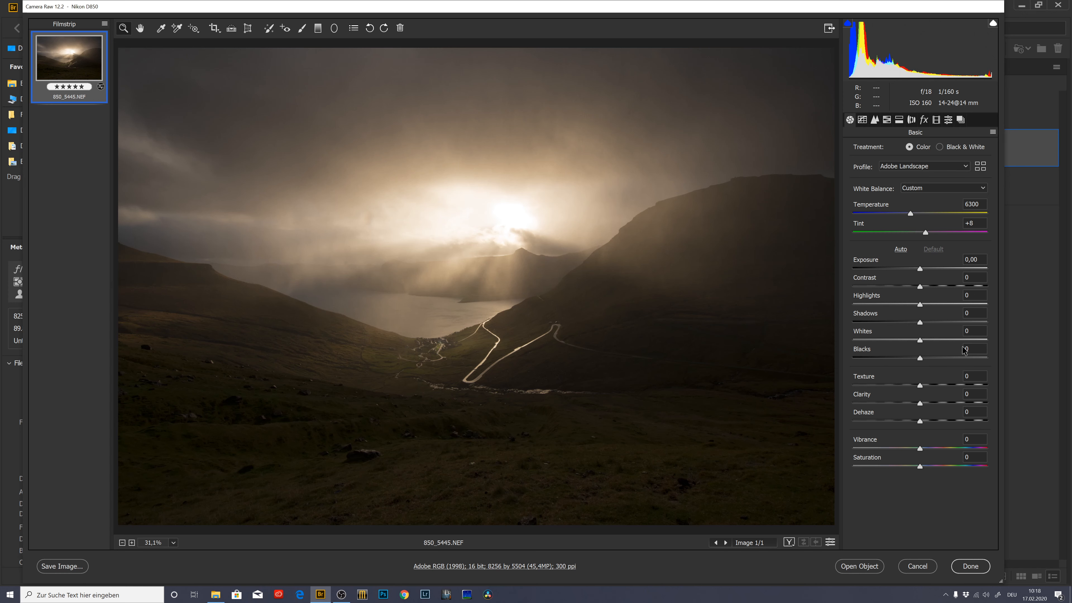
Step: Switch the profile to Adobe Color for comparison and set it back to Adobe Landscape
left_click(923, 170)
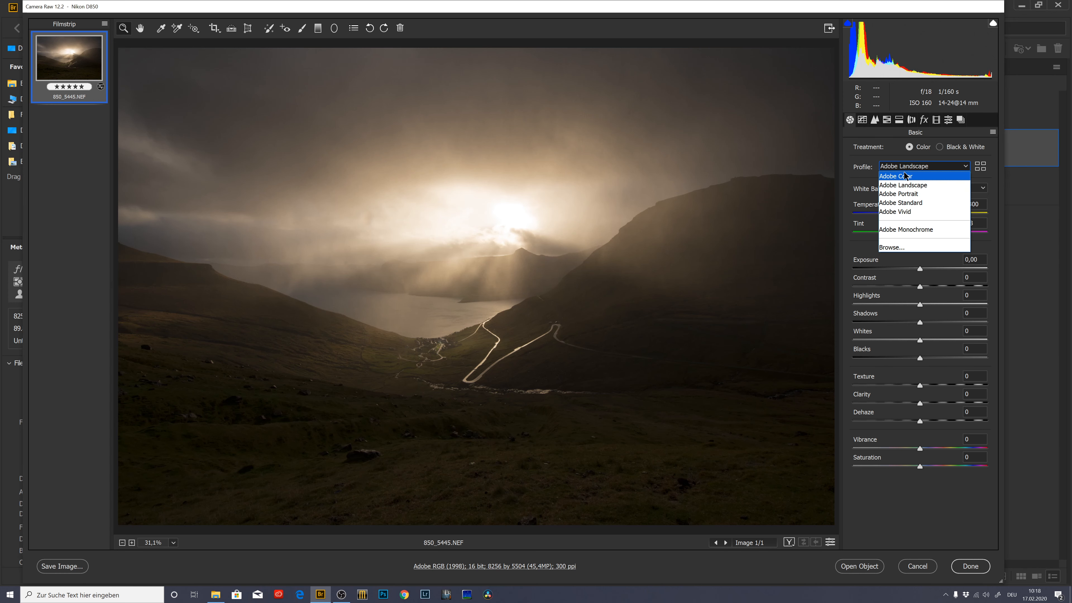
left_click(911, 174)
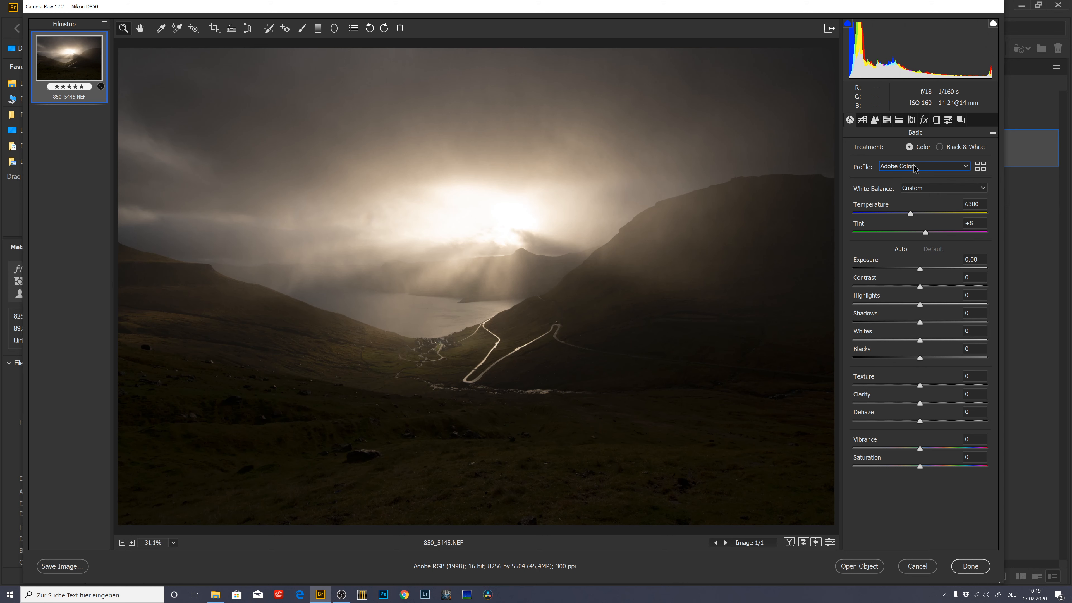
left_click(915, 167)
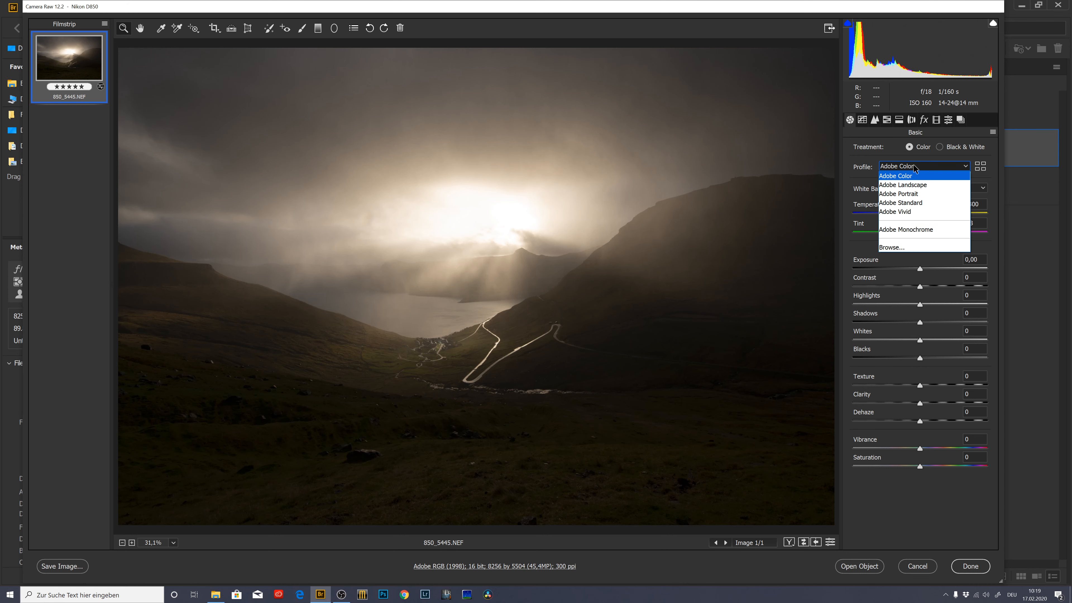
left_click(913, 188)
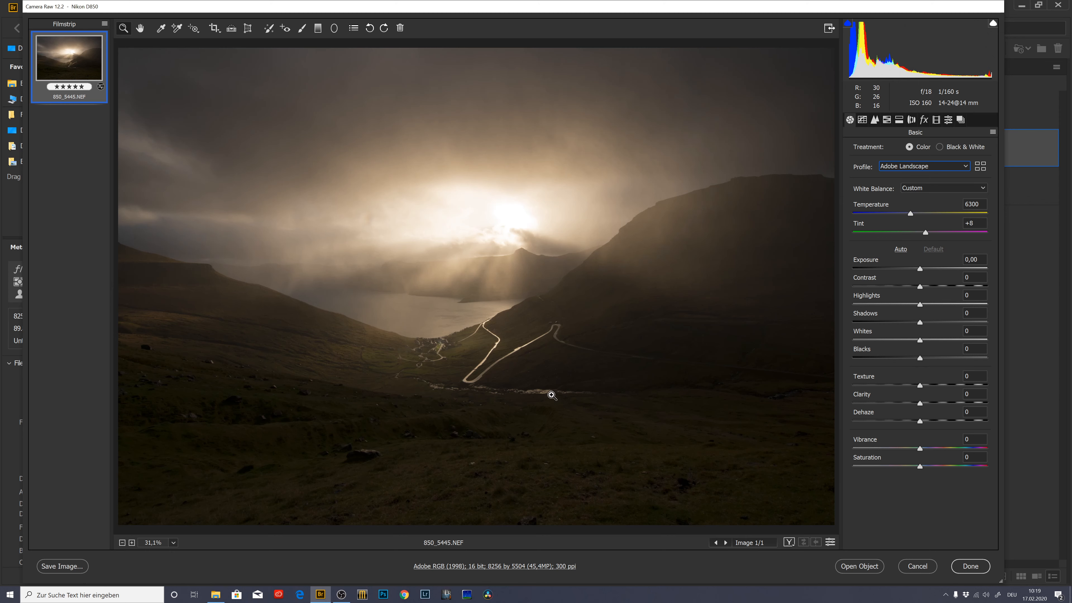
Step: Turn on the shadow and highlight clipping warnings and inspect the clipped area around the sun
left_click(848, 23)
left_click(991, 24)
left_click(523, 216)
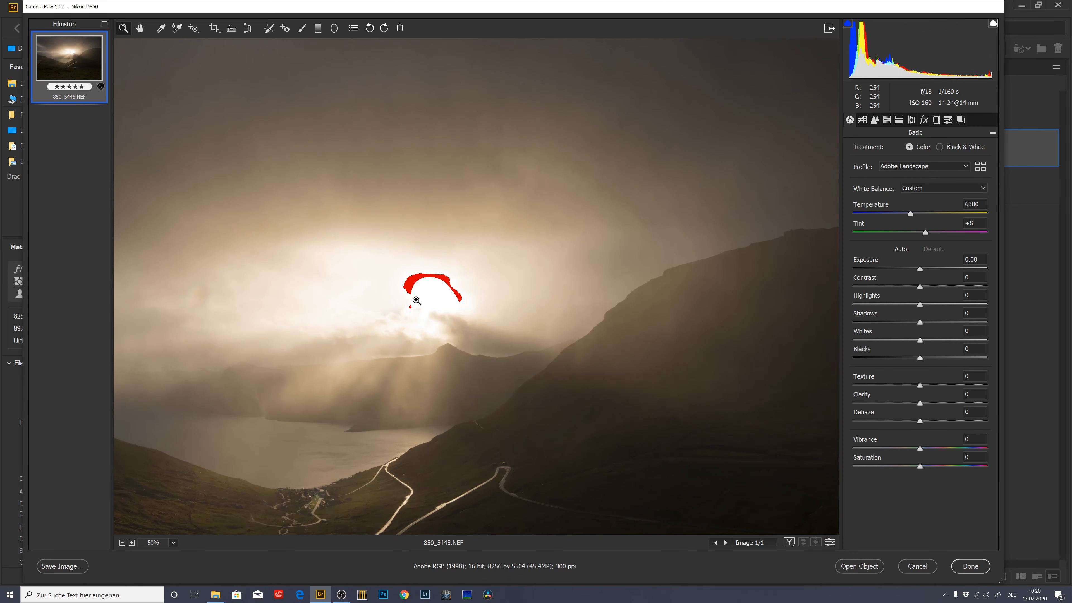
left_click(416, 301)
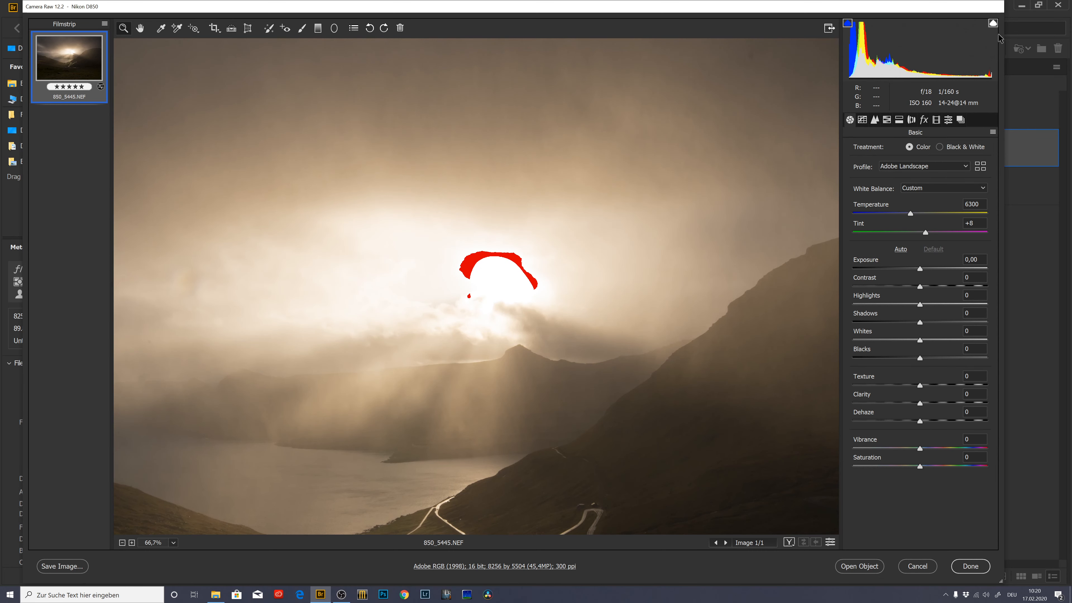
Step: Lower Exposure to -0,35 to recover the clipped highlights around the sun
left_click(994, 25)
left_click(995, 26)
left_click_drag(921, 270, 916, 270)
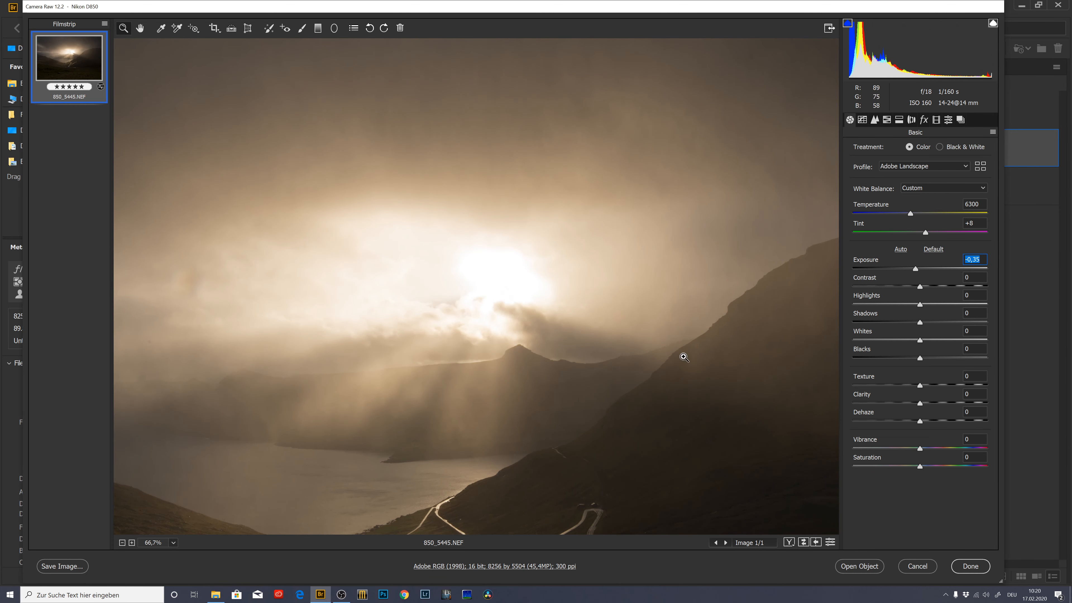
Step: Try raising Shadows to +66 for the dark foreground and reset the setting to 0
left_click_drag(358, 436, 569, 73)
key("ctrl+minus")
left_click_drag(494, 365, 600, 328)
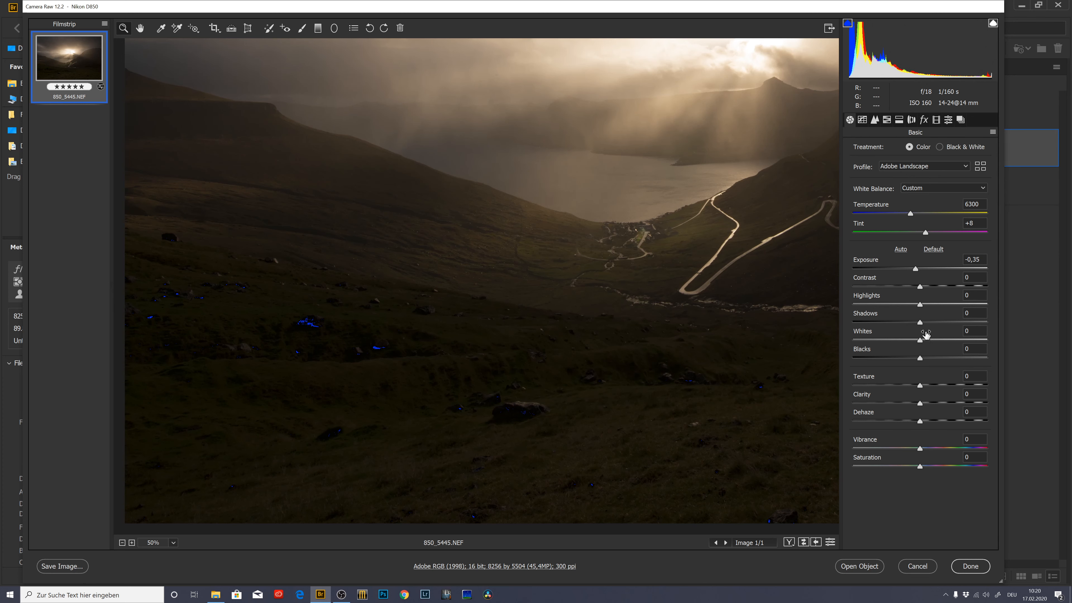
left_click(922, 324)
left_click_drag(923, 324, 966, 322)
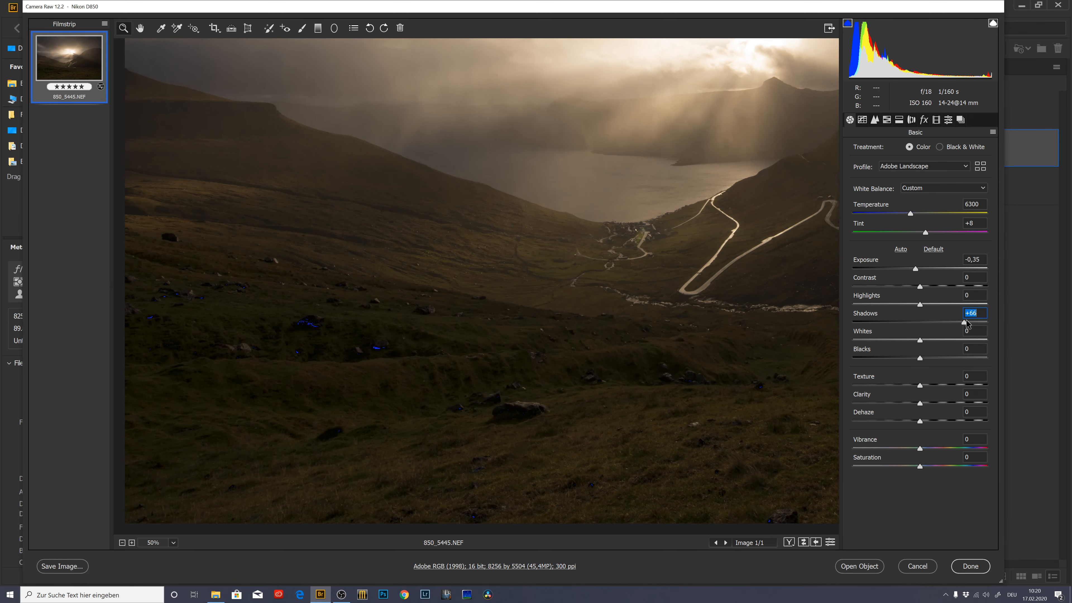
double_click(965, 322)
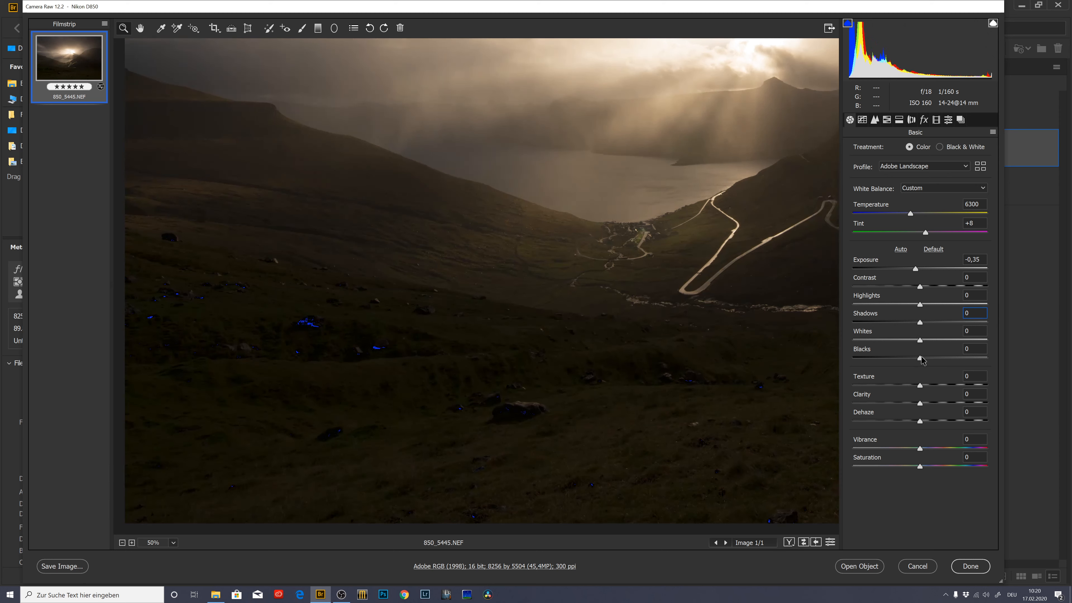
Step: Set Blacks to +25 to recover the clipped foreground shadows, checking the setting with the clipping preview
left_click_drag(922, 358, 944, 355)
type("25")
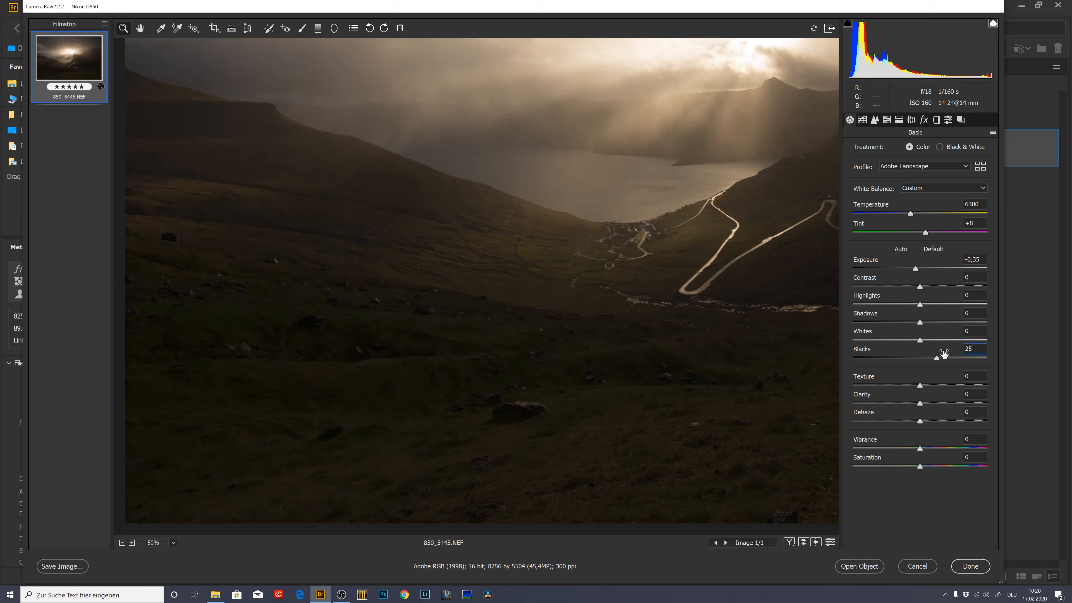
left_click(498, 374, "alt")
left_click_drag(505, 440, 510, 343)
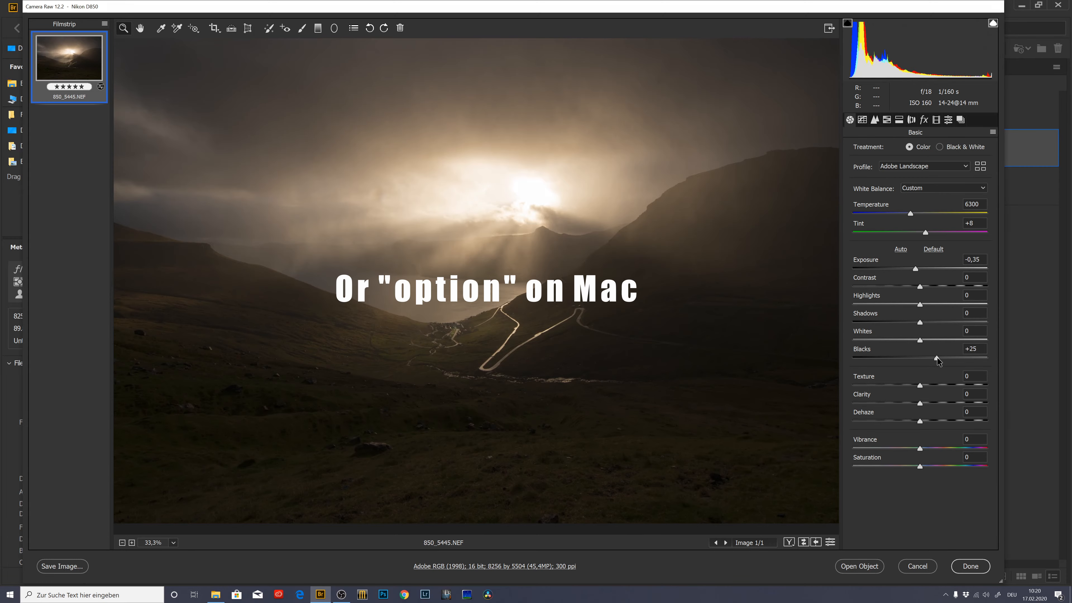
mouse_move(938, 357)
left_mouse_down("alt")
mouse_move(903, 359)
mouse_move(937, 359)
mouse_move(928, 369)
mouse_move(889, 368)
mouse_move(940, 356)
left_mouse_up("alt")
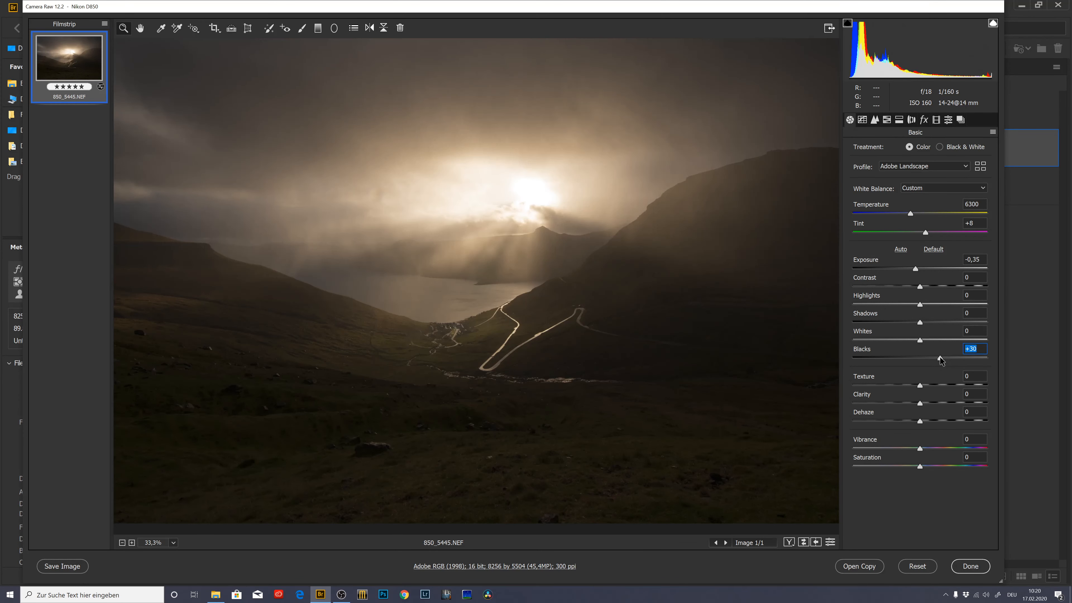
type("25")
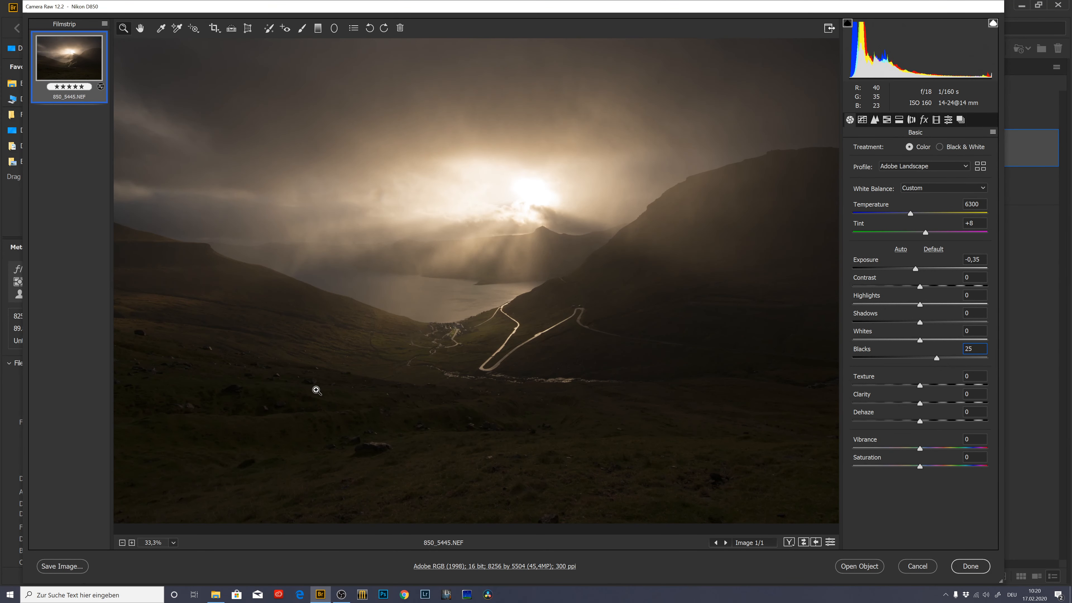
Step: Set Whites to +2 using the clipping preview, and lower Highlights to -4
left_click(921, 342, "alt")
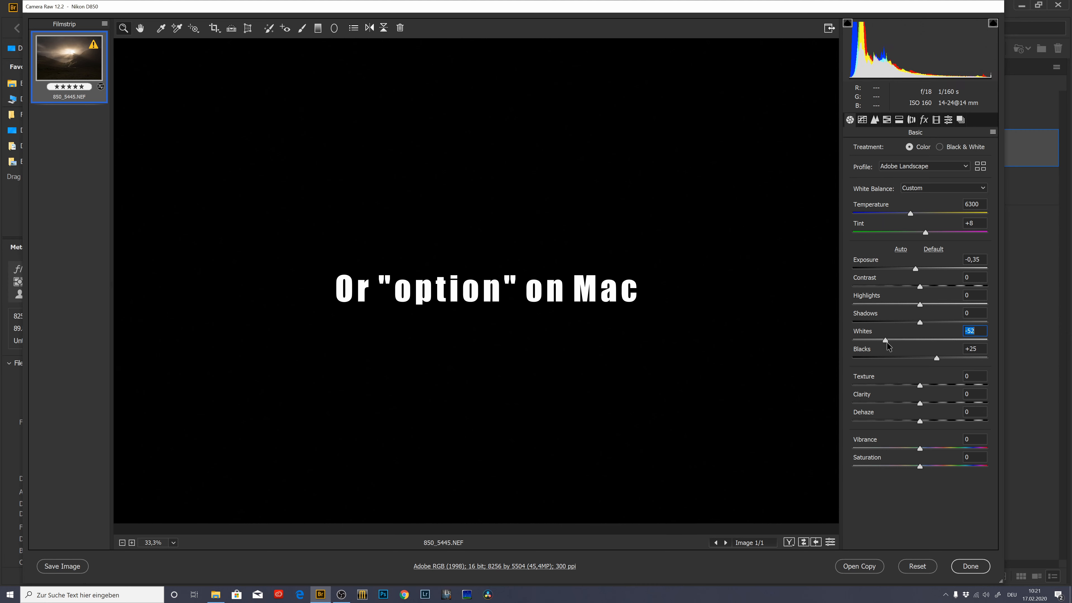
mouse_move(921, 342)
left_mouse_down()
mouse_move(969, 337)
mouse_move(935, 342)
mouse_move(976, 326)
mouse_move(912, 340)
mouse_move(922, 323)
left_mouse_up()
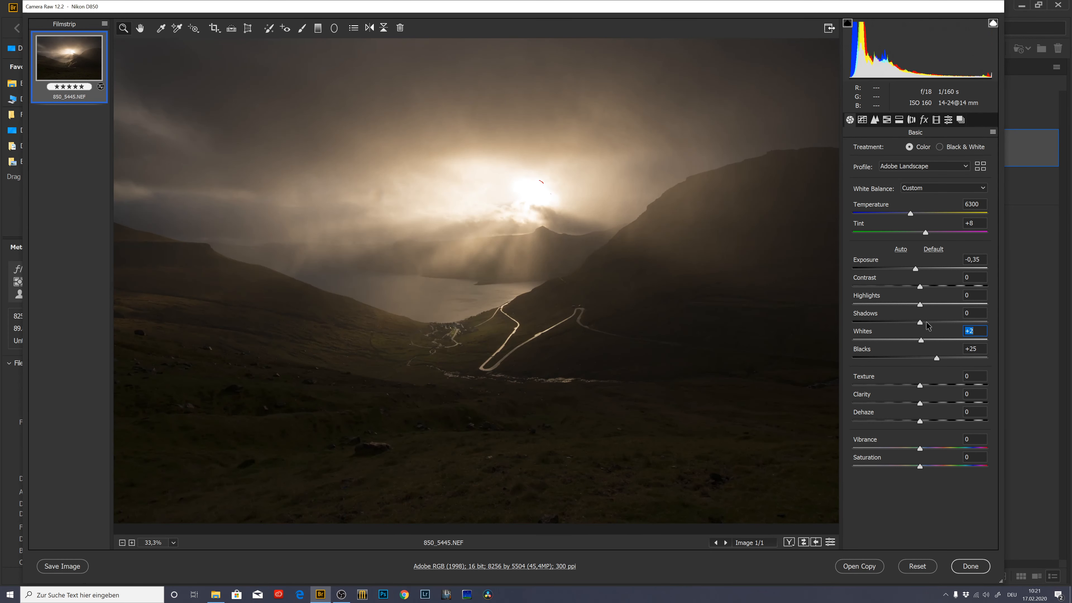
left_click(921, 305)
left_click_drag(920, 305, 917, 305)
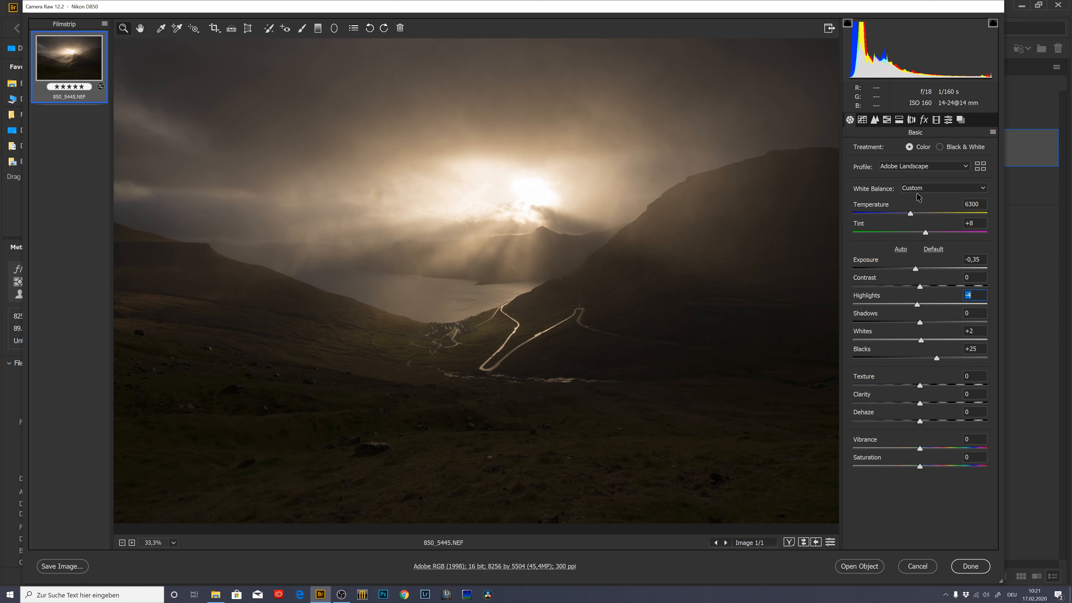
Step: Compare the Daylight and As Shot white balance presets and apply Daylight
left_click(928, 190)
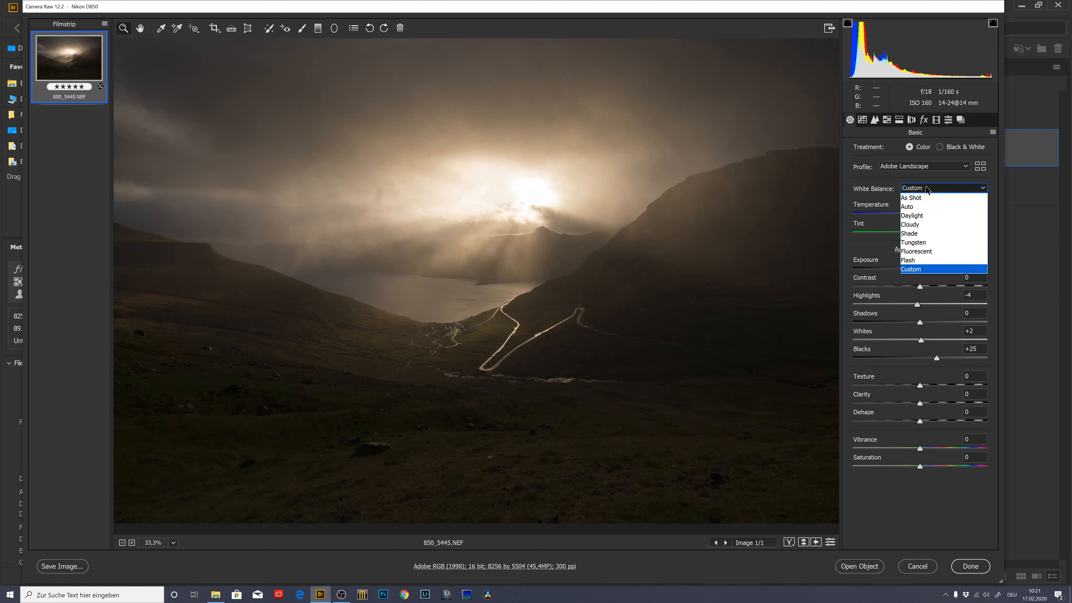
left_click(918, 215)
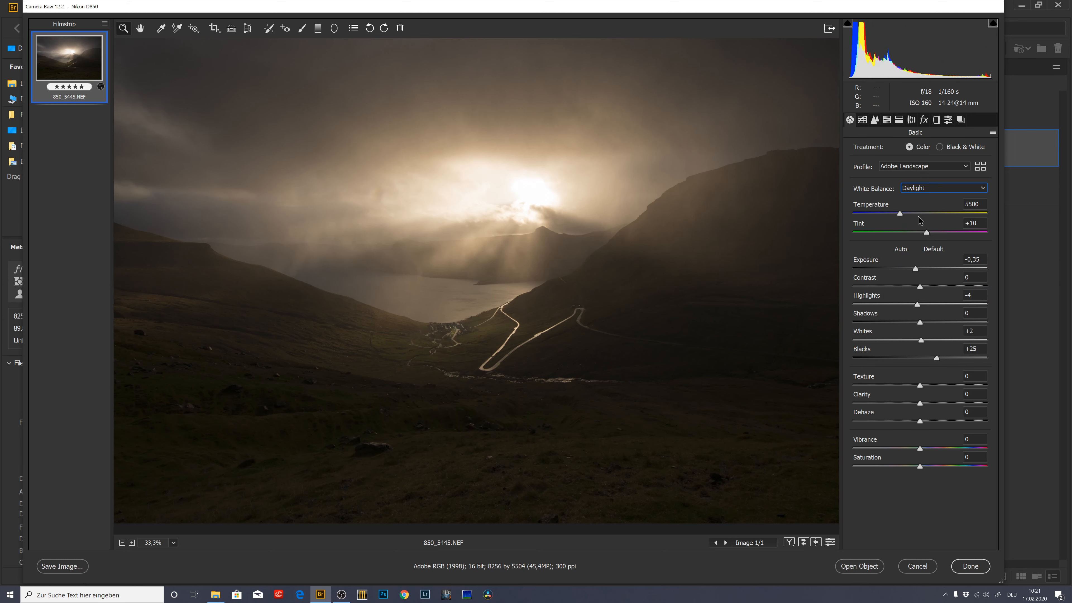
left_click(923, 194)
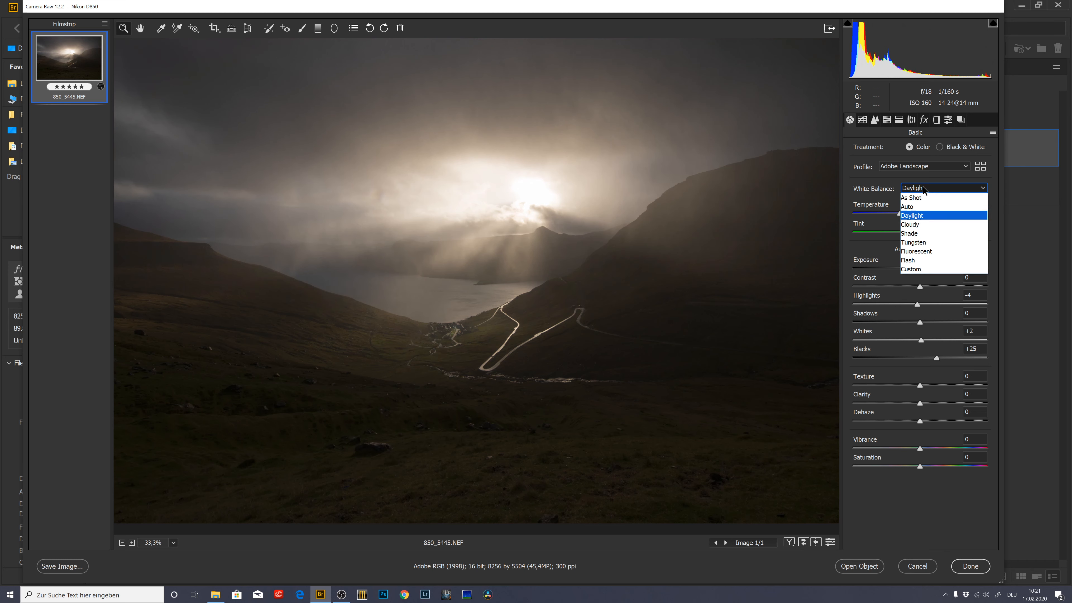
left_click(921, 199)
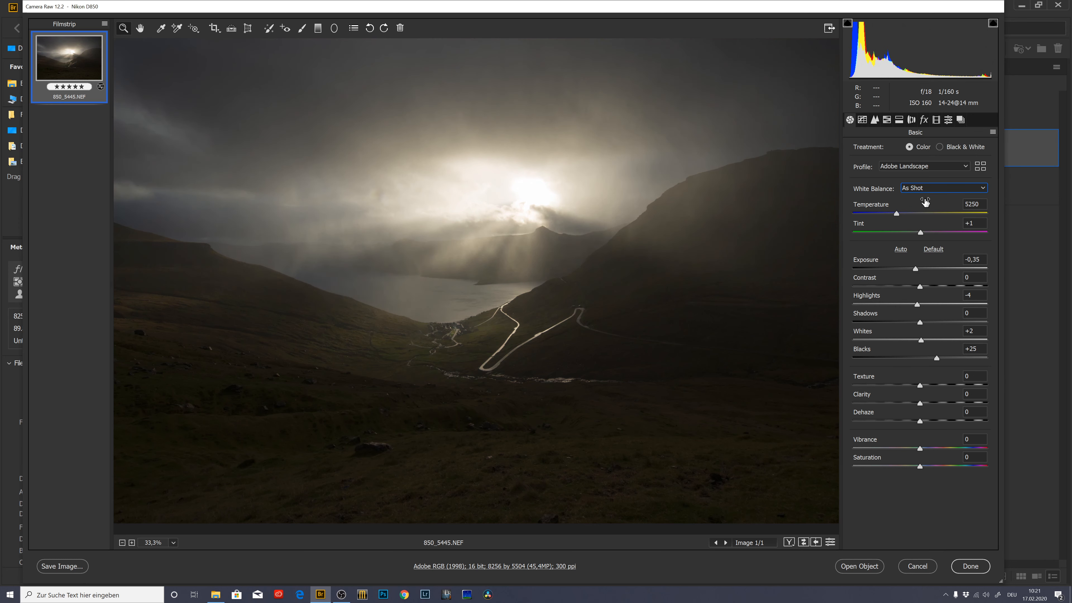
left_click(924, 189)
left_click(920, 215)
Step: Set the Blue Primary saturation to +70 in the camera calibration
left_click(936, 121)
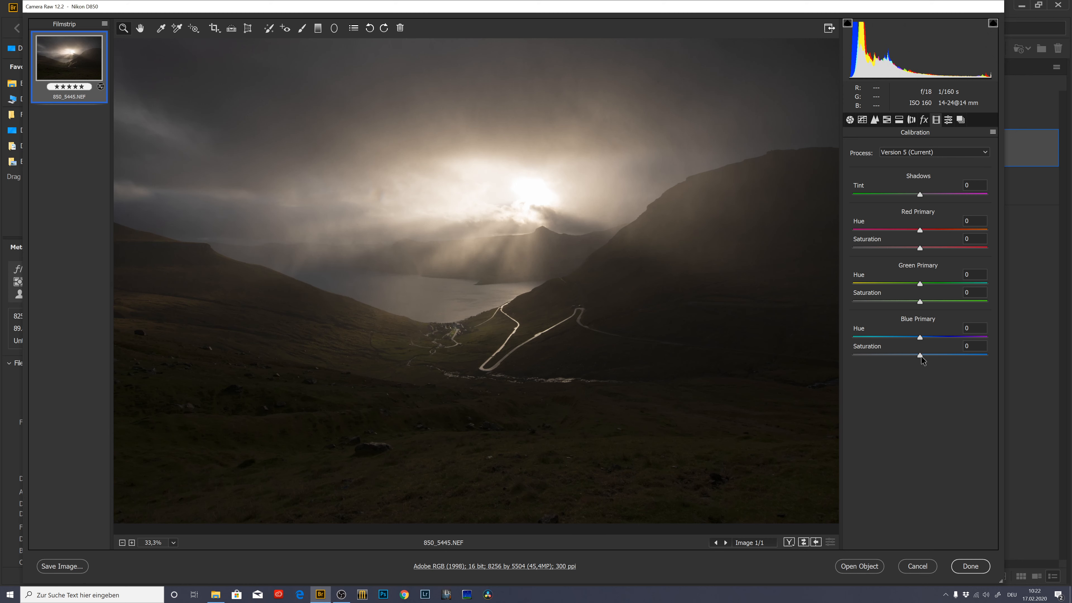
left_click_drag(922, 356, 955, 355)
type("70")
Step: Try raising the basic Saturation to its maximum for comparison and reset it to 0
left_click(849, 120)
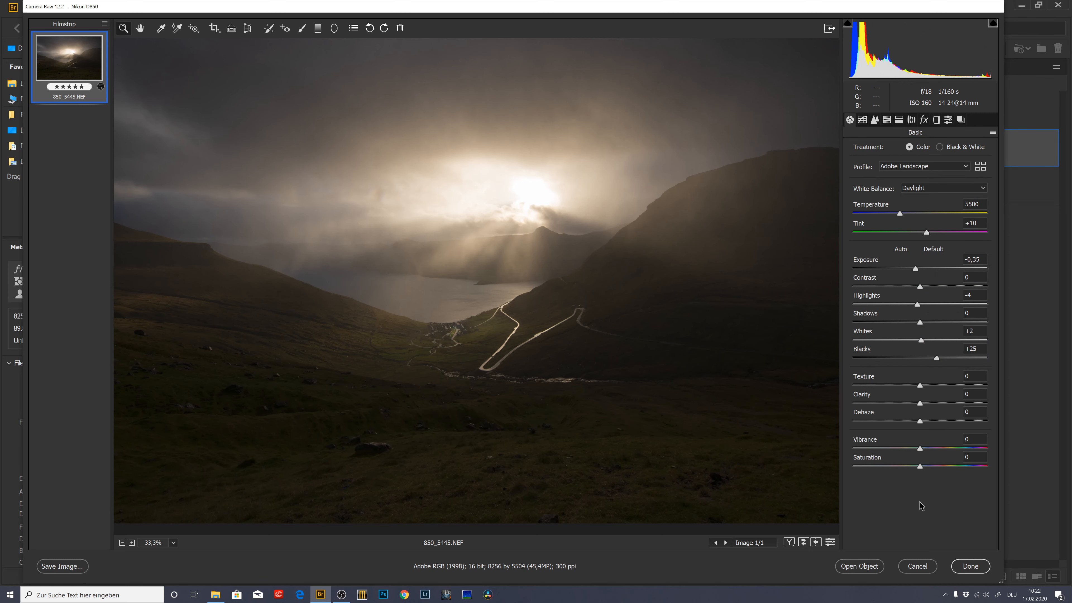
left_click_drag(926, 465, 989, 465)
double_click(988, 466)
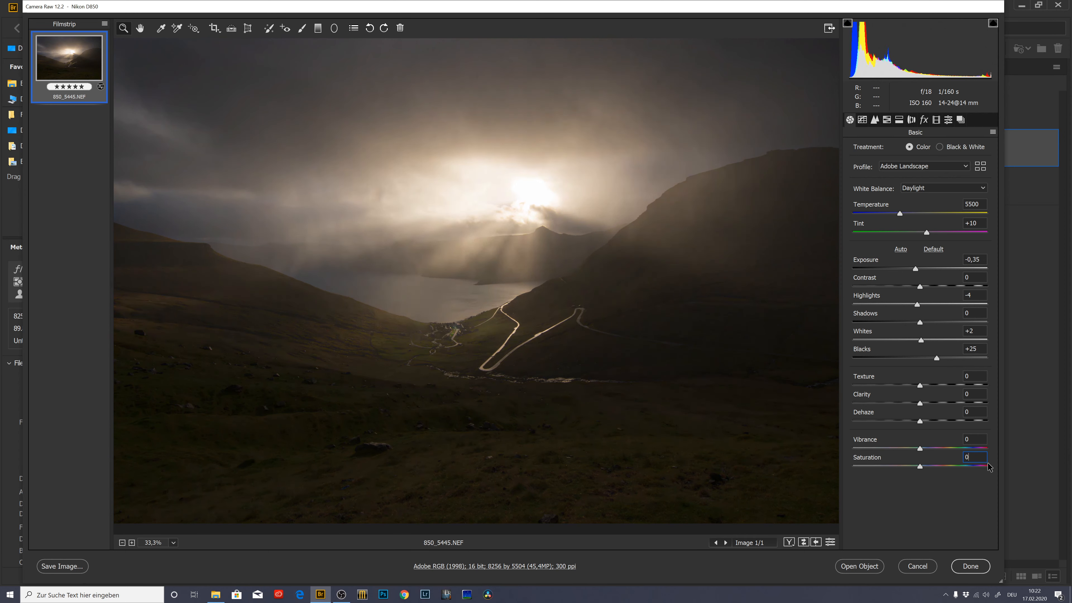
Step: Set the Blue Primary saturation to +80 in the camera calibration
left_click(937, 119)
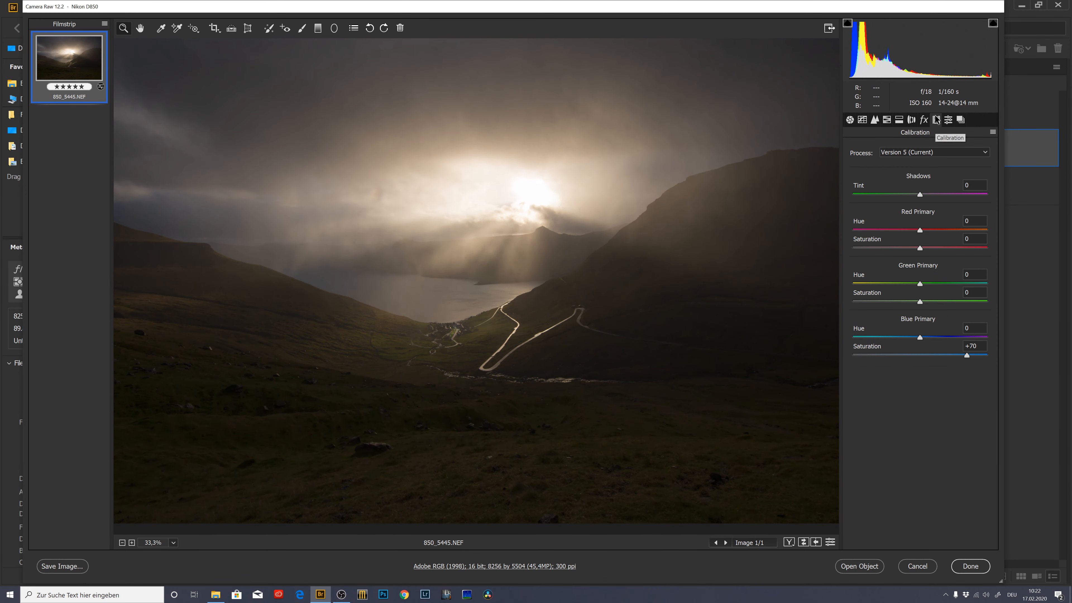
left_click(973, 355)
type("98")
key("BackSpace")
key("BackSpace")
type("80")
Step: Set the Blue Primary hue to -15 and the Red Primary saturation to 5
key("shift+Tab")
left_click_drag(921, 338, 908, 342)
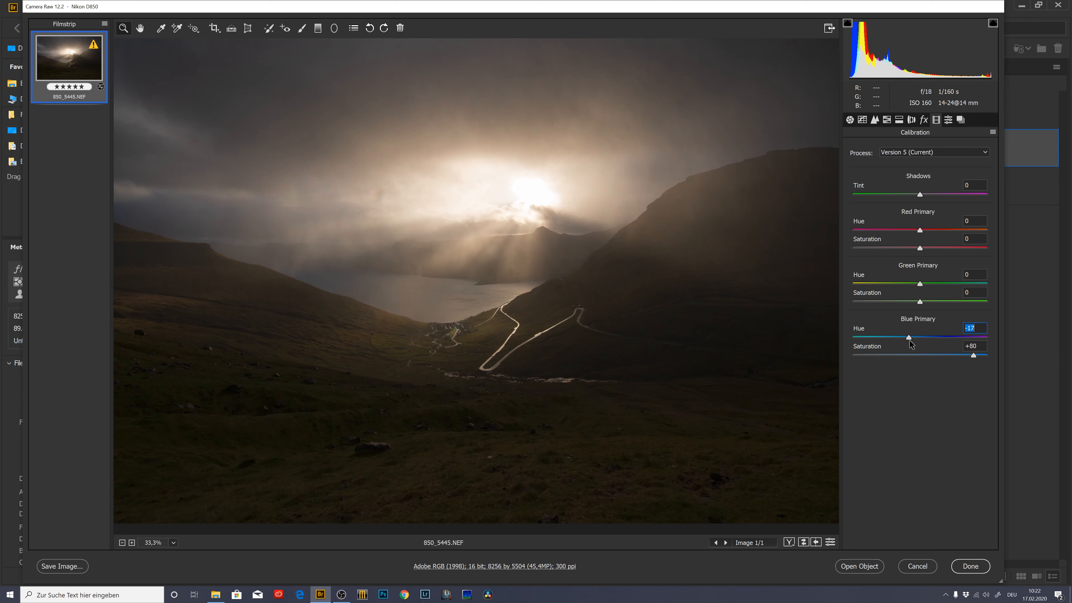
left_click_drag(915, 339, 915, 339)
mouse_move(914, 339)
left_mouse_down()
mouse_move(889, 344)
mouse_move(915, 340)
left_mouse_up()
type("-15")
mouse_move(920, 247)
left_mouse_down()
mouse_move(880, 259)
mouse_move(929, 242)
left_mouse_up()
type("5")
Step: Try shifting the Red Primary hue to a negative value and reset it
left_click(921, 230)
left_click_drag(921, 231, 885, 230)
double_click(891, 220)
Step: Warm the white balance with Temperature at 5950 and Tint at +11
left_click(851, 120)
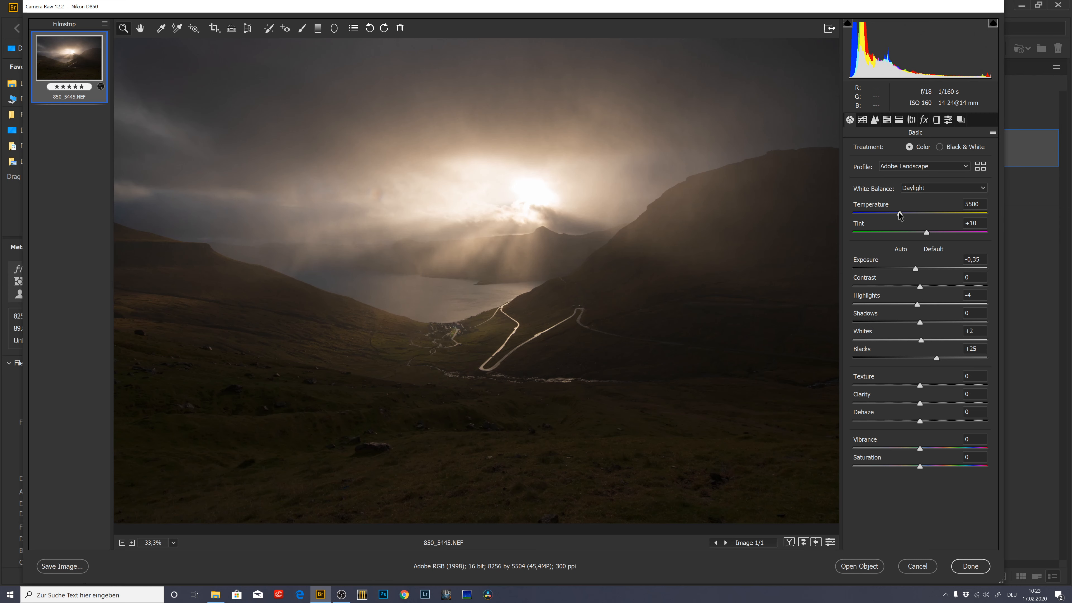
left_click_drag(900, 214, 905, 214)
mouse_move(926, 231)
left_mouse_down()
mouse_move(914, 232)
mouse_move(930, 235)
left_mouse_up()
type("11")
Step: Add a large radial filter centred on the lake, nearly filling the frame, with its effect set to Outside
left_click(334, 29)
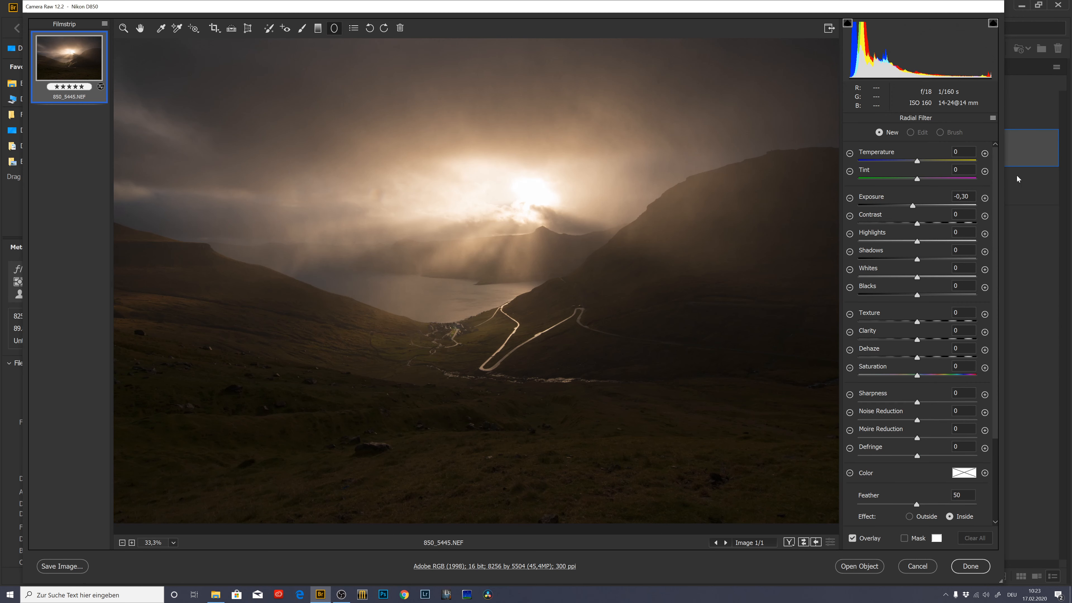
left_click(926, 516)
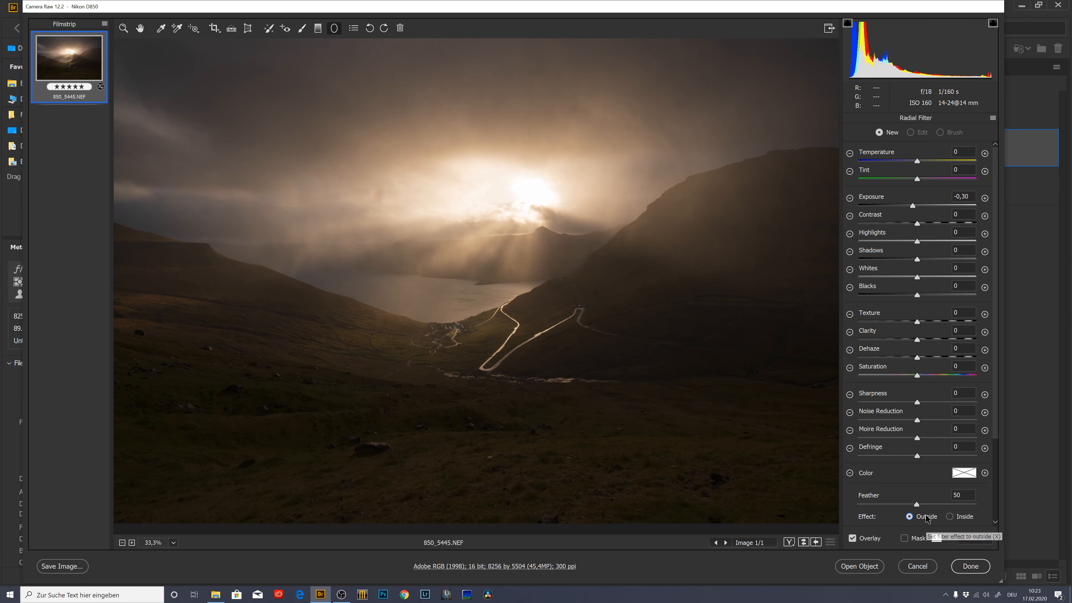
left_click_drag(431, 273, 693, 440)
left_click_drag(513, 309, 541, 311)
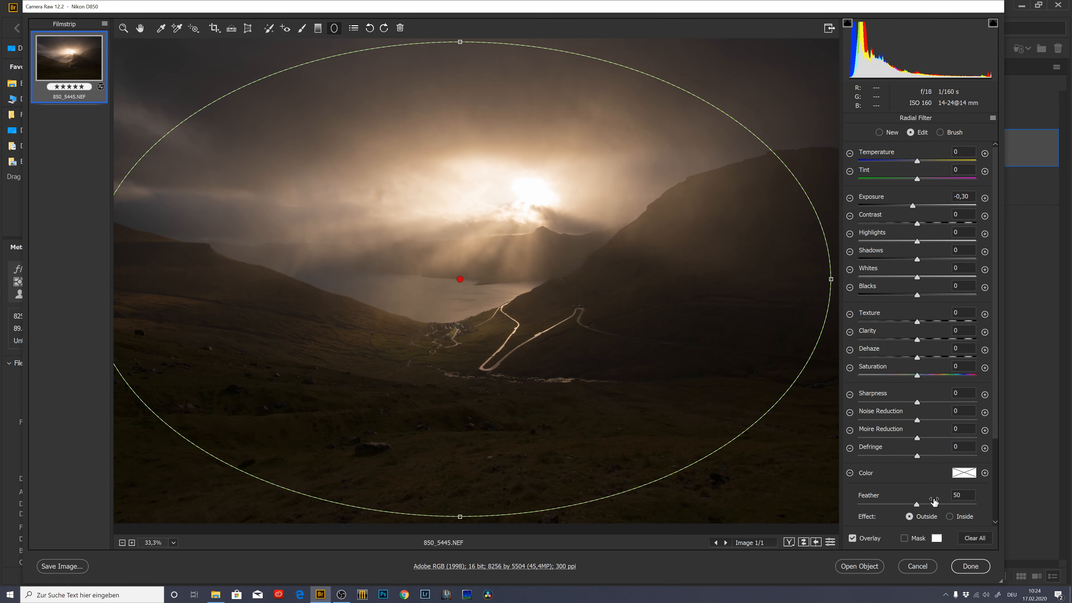
left_click(909, 516)
Step: Set the radial filter's exposure to 0 and leave the filter tool
mouse_move(913, 206)
left_mouse_down()
mouse_move(902, 208)
mouse_move(926, 215)
mouse_move(903, 216)
mouse_move(919, 221)
left_mouse_up()
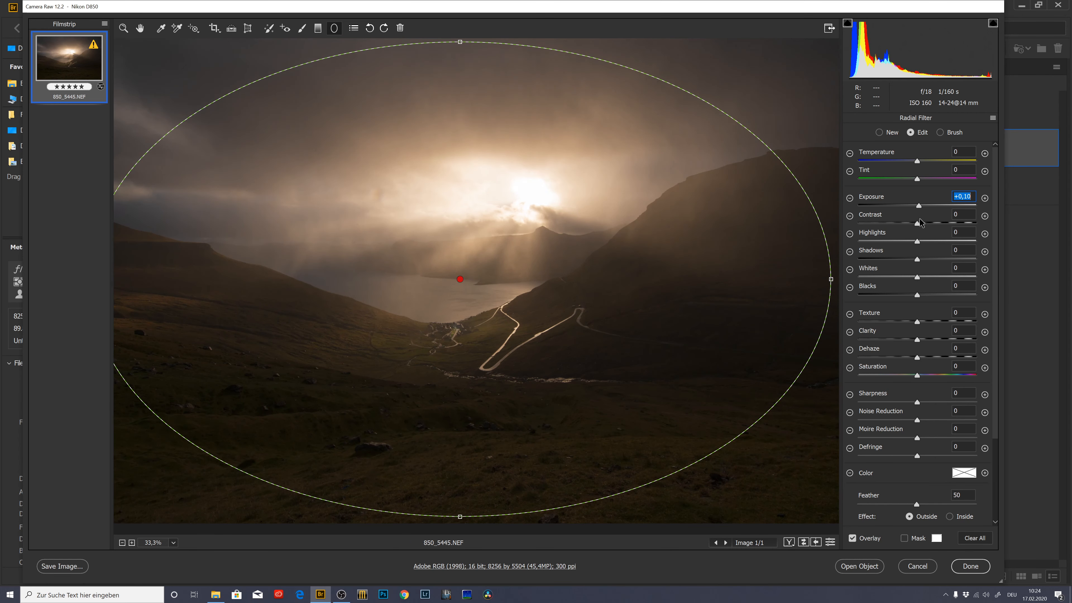
type("0")
left_click(123, 28)
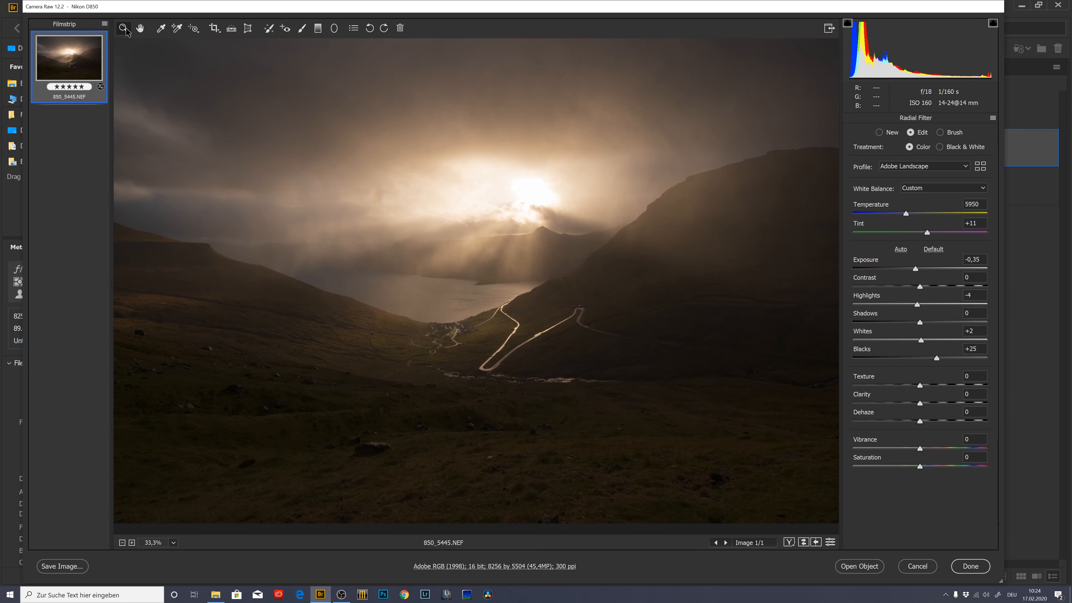
Step: Try a negative post-crop vignetting amount and reset it to 0
left_click(925, 121)
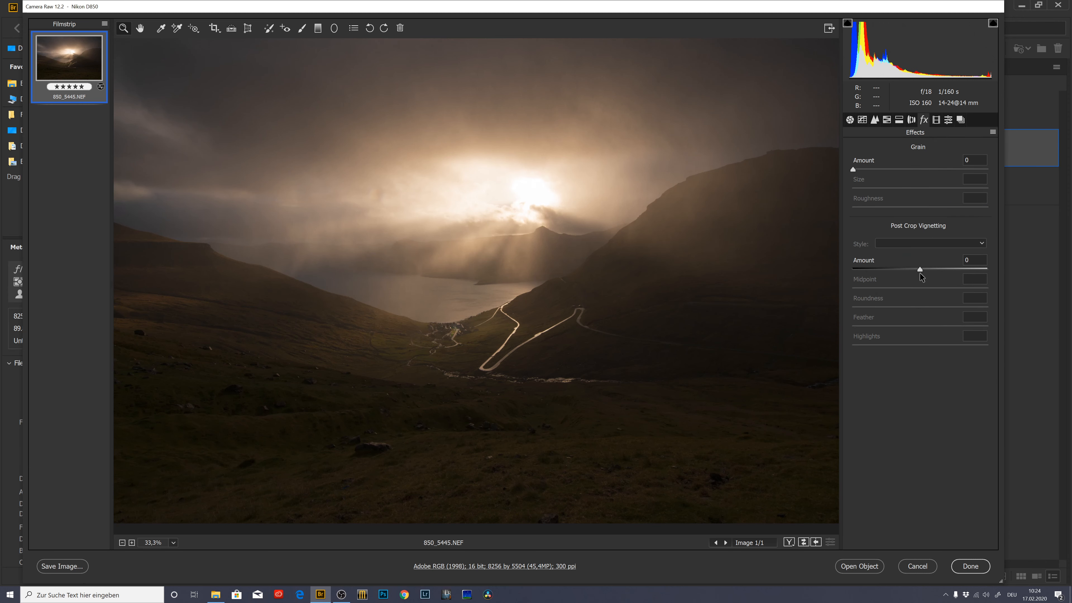
mouse_move(922, 269)
left_mouse_down()
mouse_move(885, 281)
mouse_move(914, 267)
mouse_move(893, 269)
mouse_move(910, 262)
mouse_move(901, 267)
left_mouse_up()
type("0")
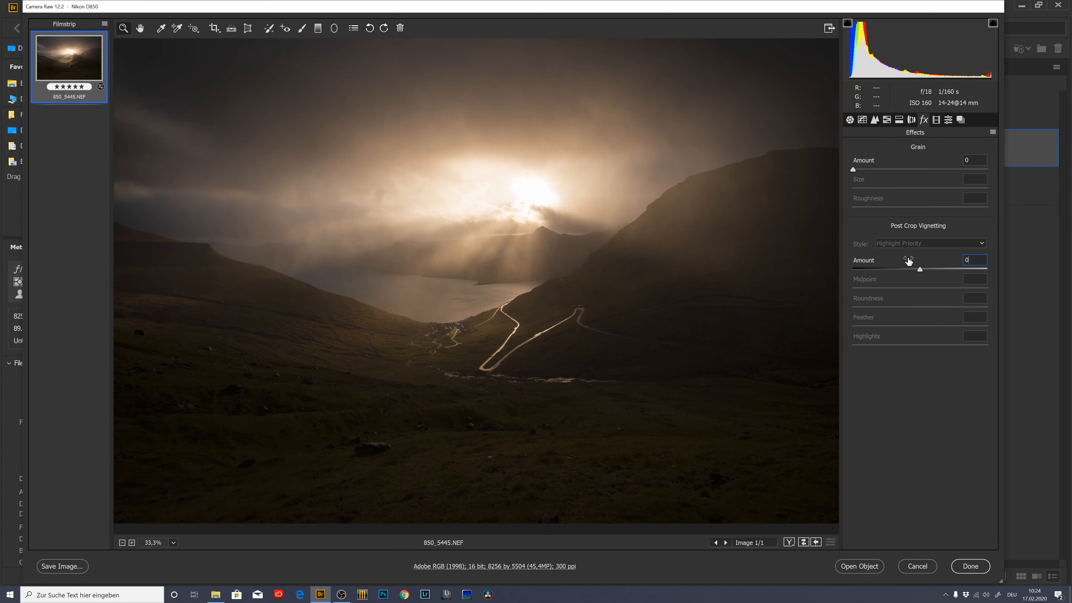
Step: Set the existing large radial filter's Exposure to -0,55 and its Temperature to -30
left_click(334, 28)
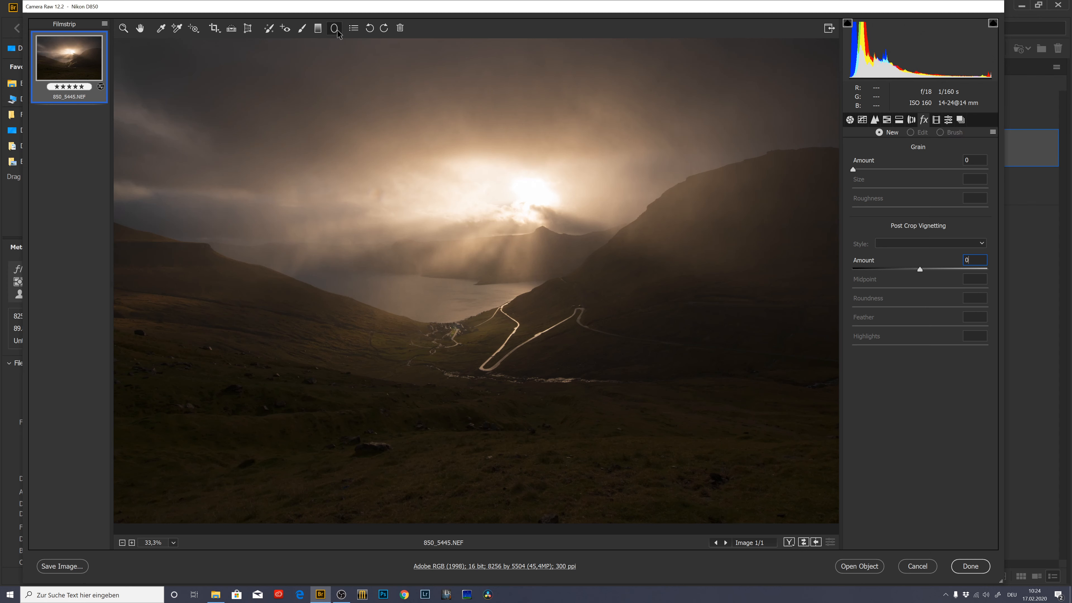
left_click(460, 279)
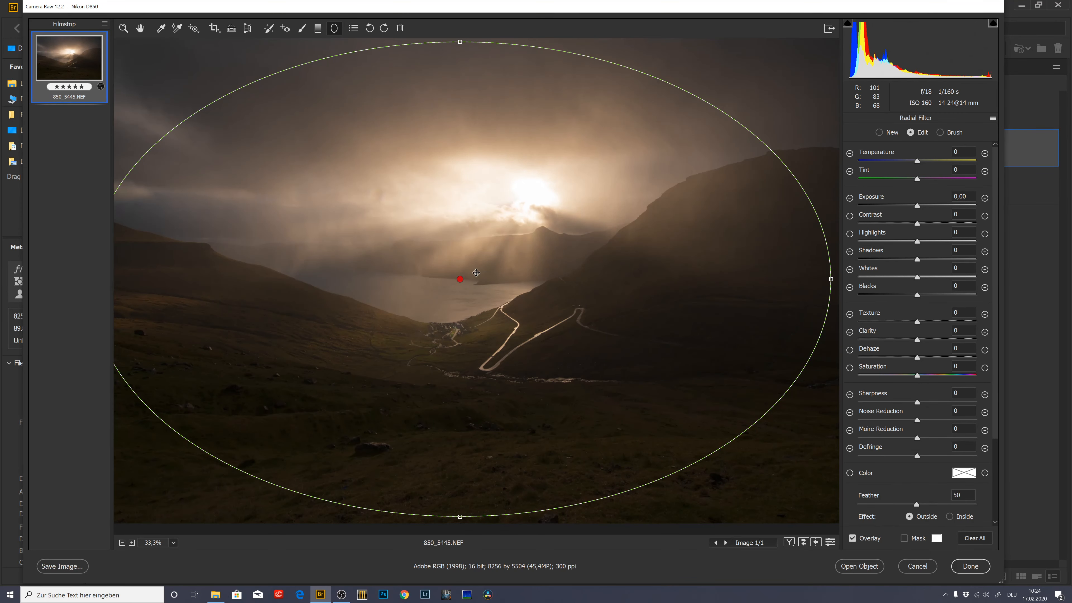
left_click(918, 207)
left_click_drag(919, 208, 911, 209)
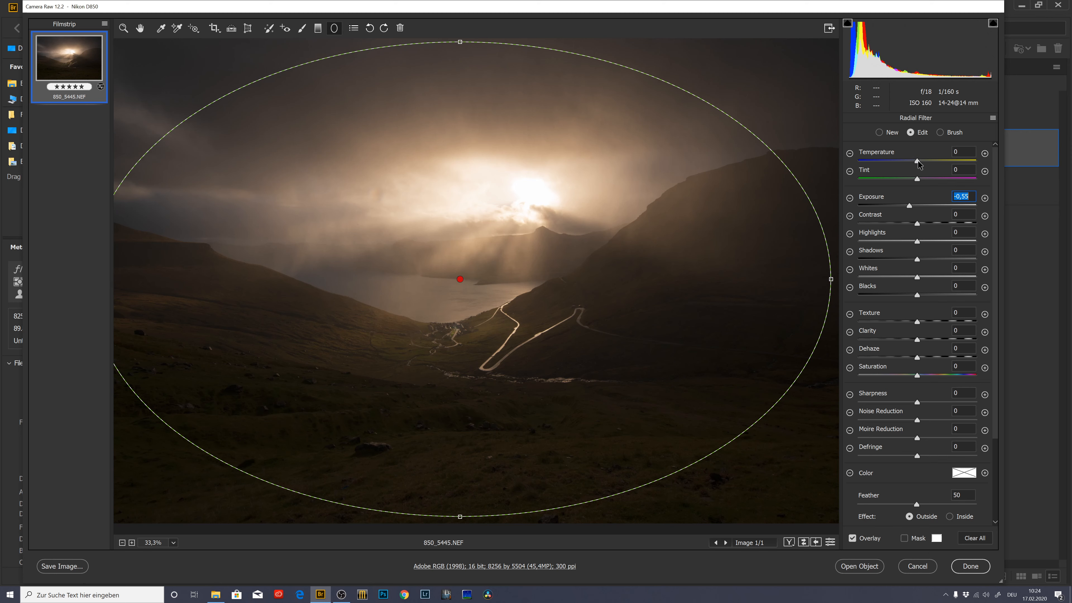
left_click_drag(919, 161, 869, 186)
left_click_drag(927, 168, 899, 183)
type("-30")
mouse_move(466, 252)
left_mouse_down()
mouse_move(464, 242)
mouse_move(466, 252)
left_mouse_up()
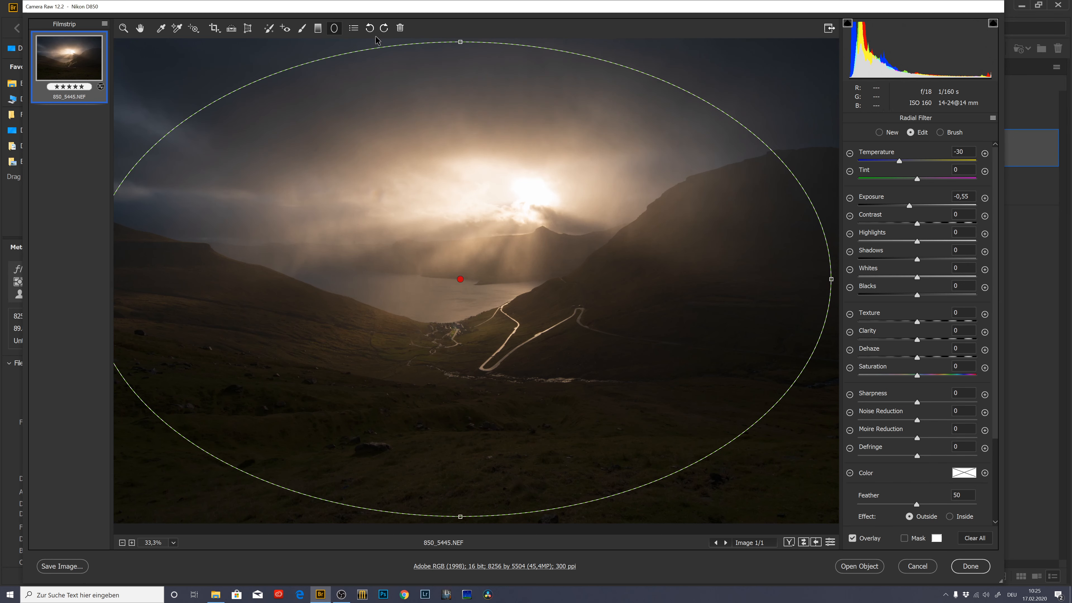
left_click(894, 133)
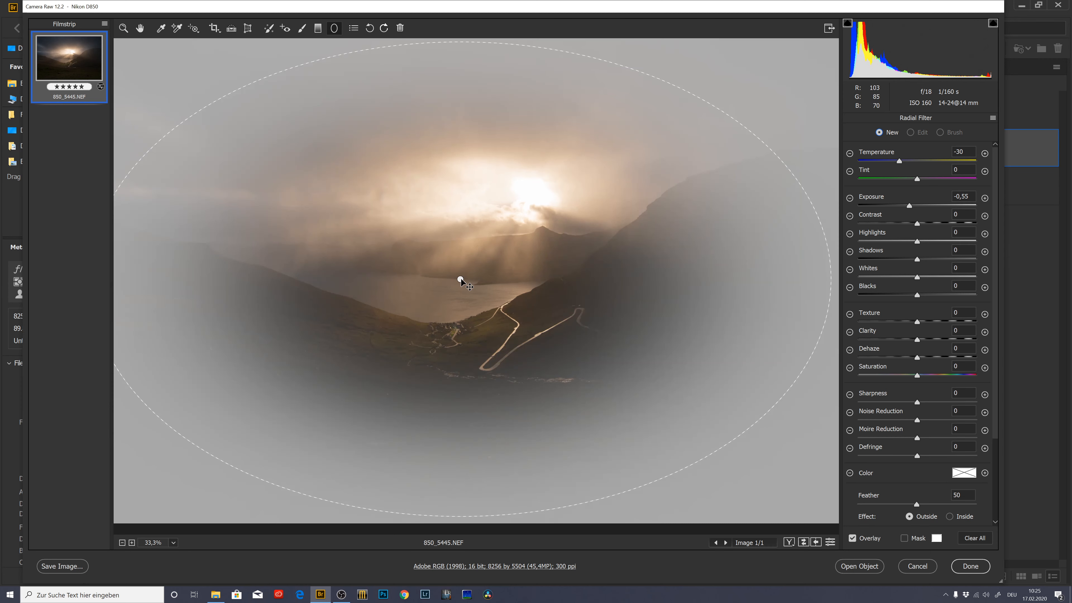
left_click(460, 279)
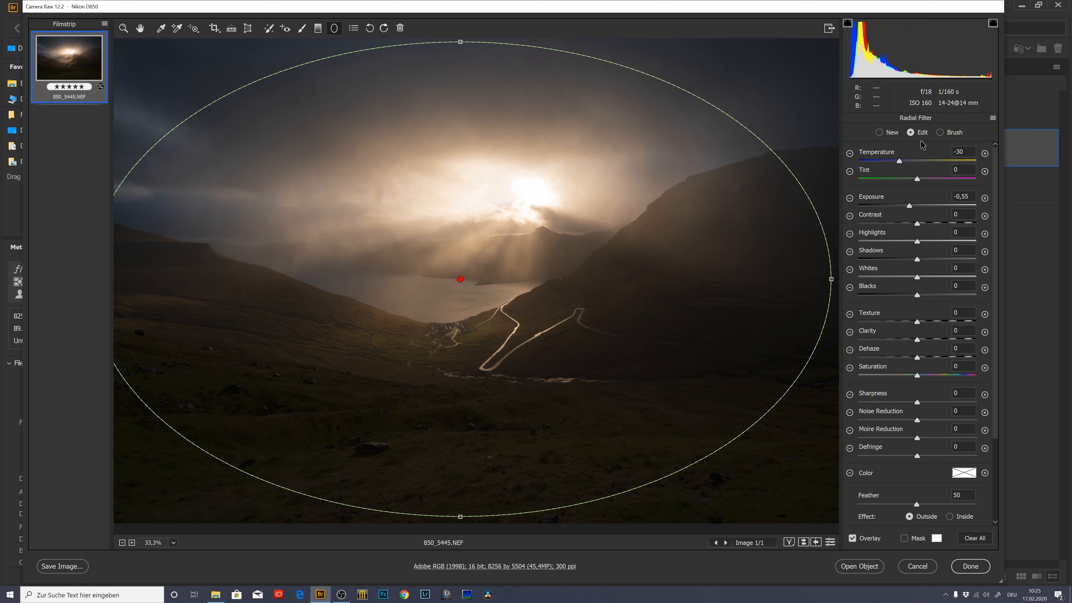
Step: Add a radial filter over the winding road and mountain slope with effect Inside, Temperature 0, Exposure +1,35 and Dehaze -7
left_click(886, 133)
left_click(919, 206)
left_click(967, 151)
type("0")
left_click_drag(917, 357, 912, 361)
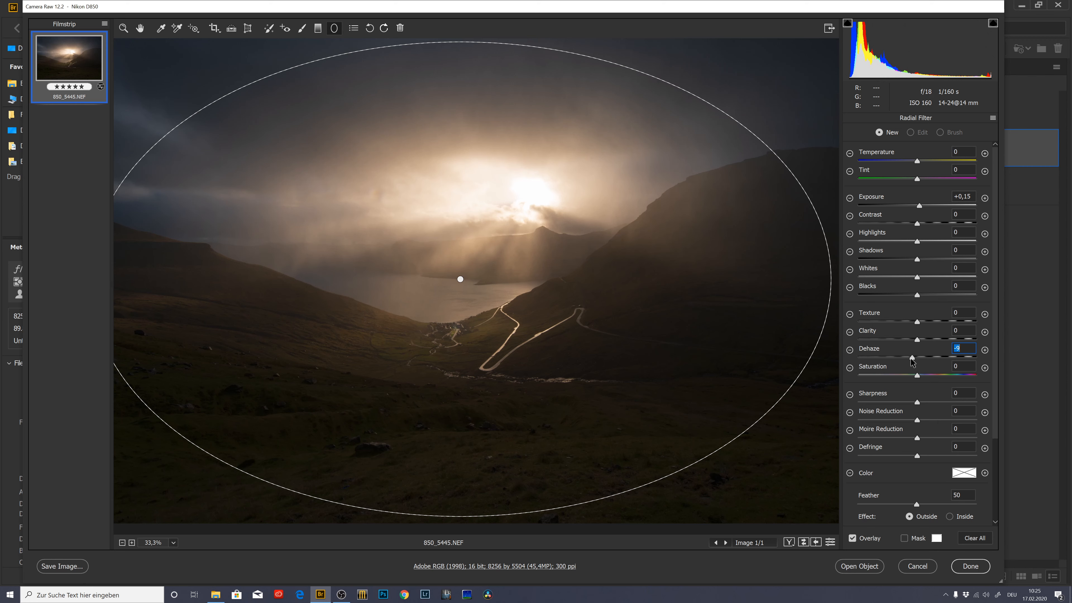
type("-7")
left_click(961, 520)
left_click_drag(344, 224, 442, 330)
left_click_drag(373, 215, 612, 370)
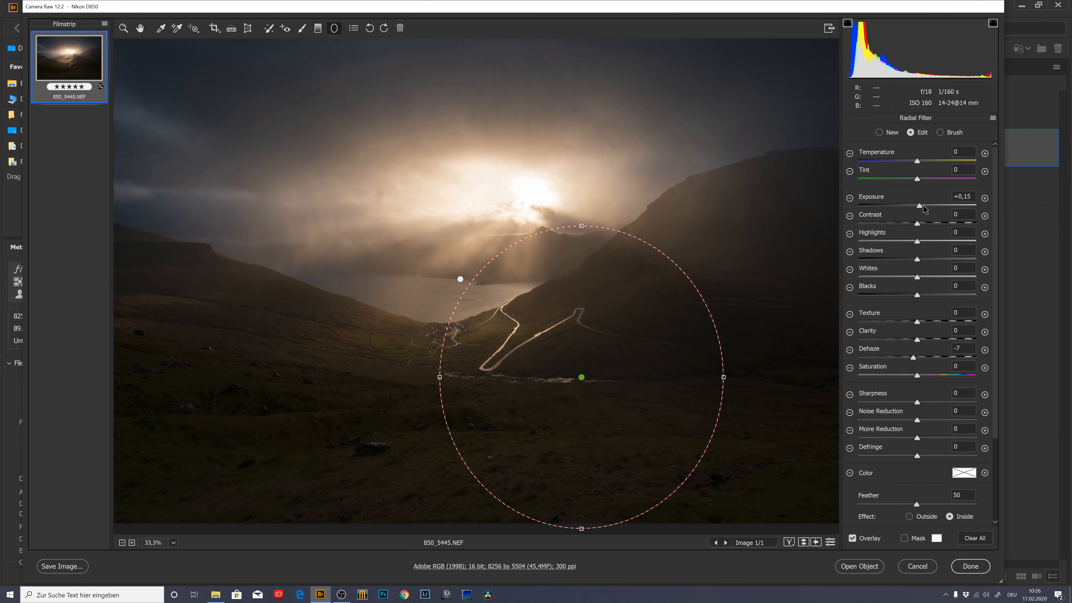
left_click_drag(923, 205, 936, 203)
left_click_drag(611, 388, 637, 329)
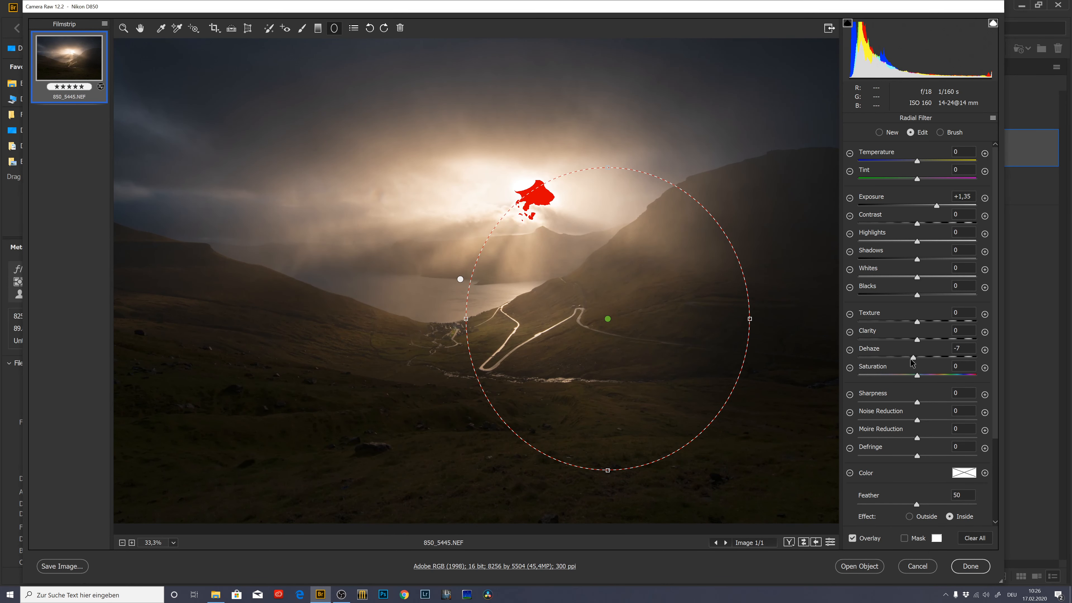
Step: Try a slightly positive and a strongly negative Dehaze on the road filter and restore it to -7
left_click_drag(913, 359, 921, 359)
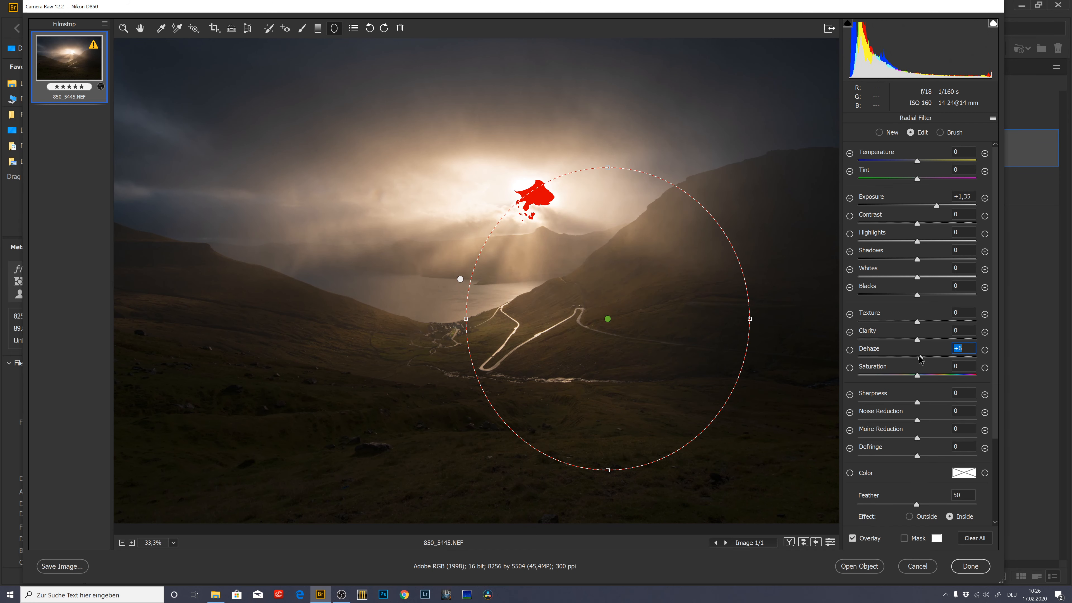
type("0")
left_click_drag(920, 359, 873, 370)
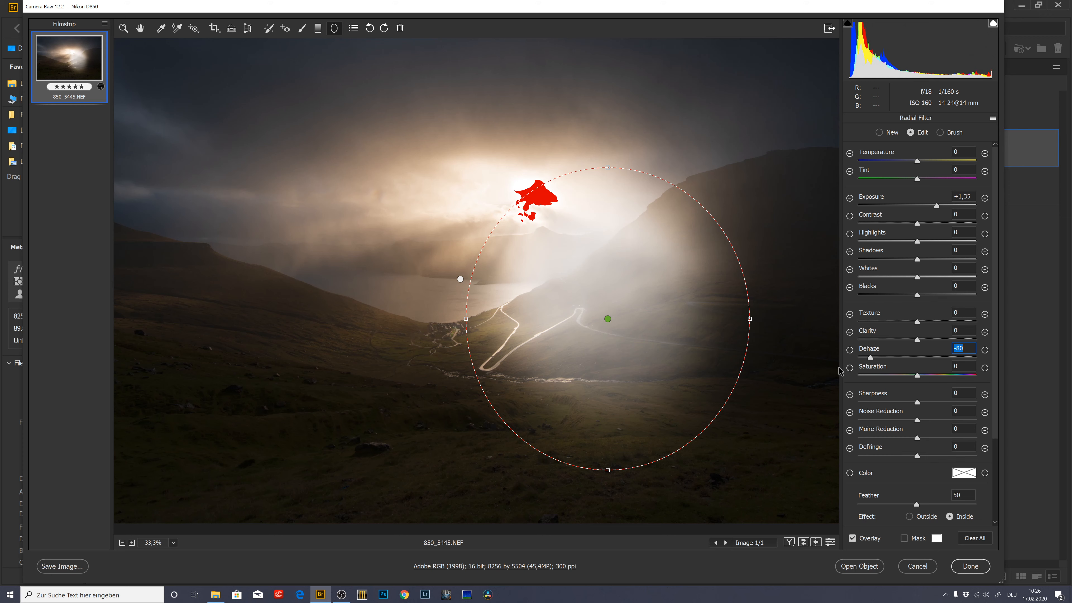
type("5")
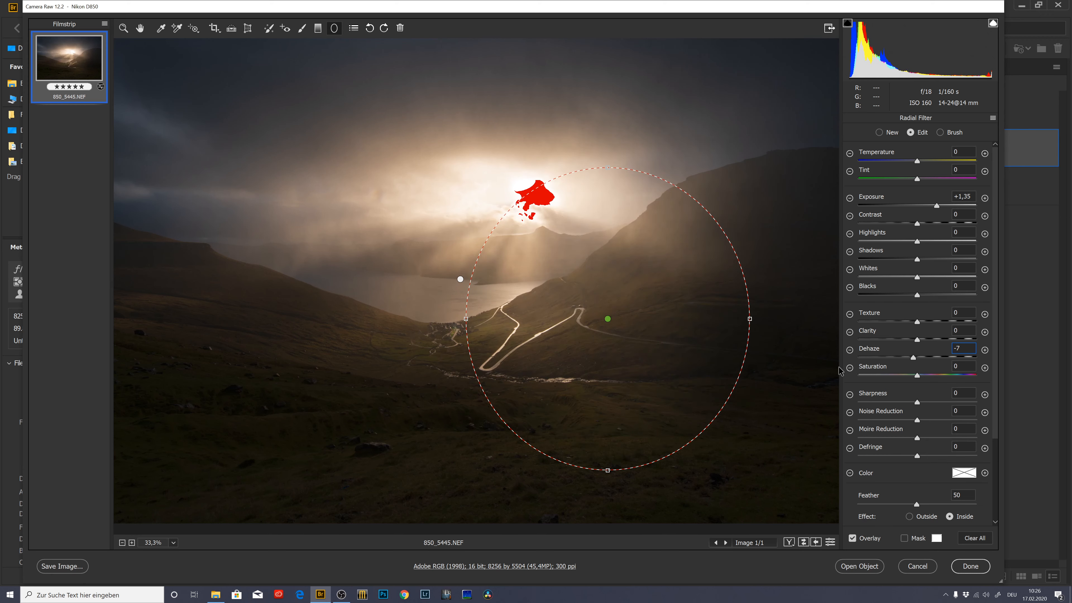
Step: Reshape the road filter into a wide ellipse over the valley foreground and set its Exposure to +0,30
left_click_drag(569, 318, 401, 351)
left_click_drag(437, 201, 439, 256)
left_click_drag(582, 353, 709, 352)
left_click_drag(566, 352, 574, 400)
left_click_drag(454, 308, 464, 226)
left_click_drag(483, 334, 484, 350)
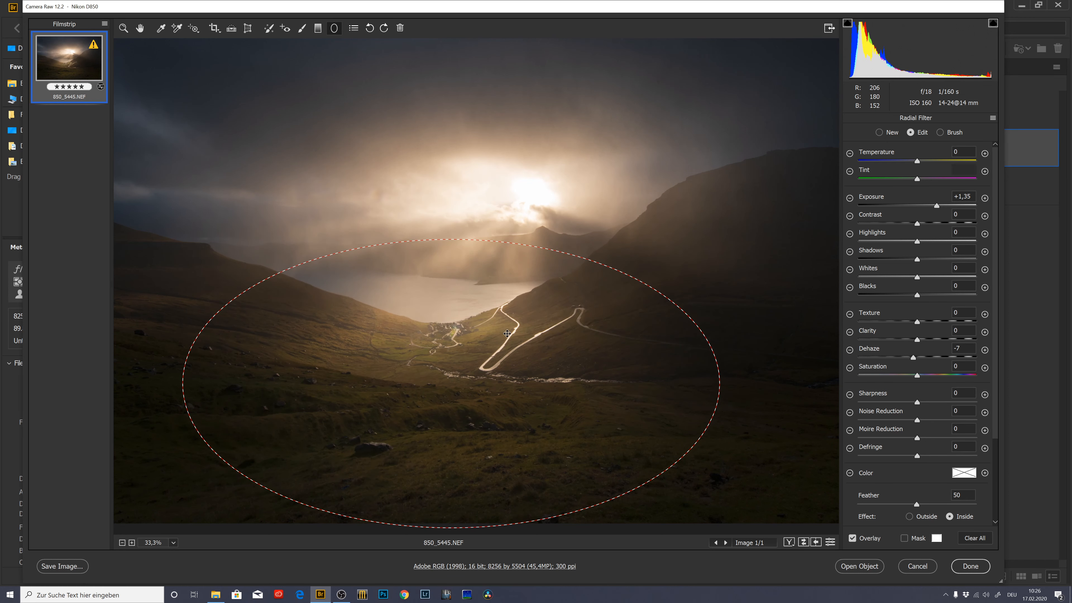
left_click(922, 206)
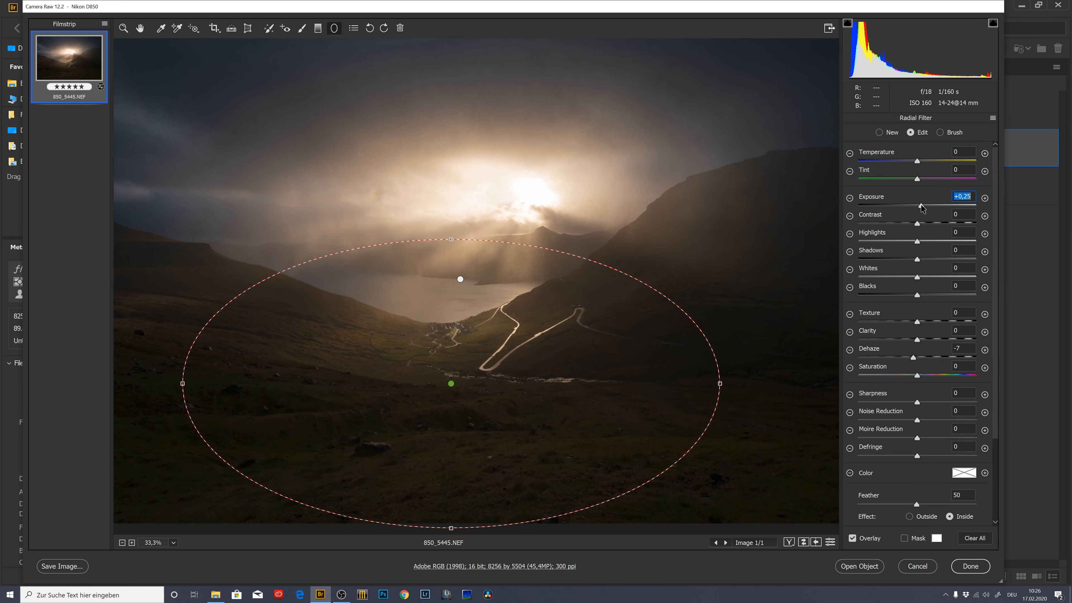
left_click_drag(922, 206, 927, 203)
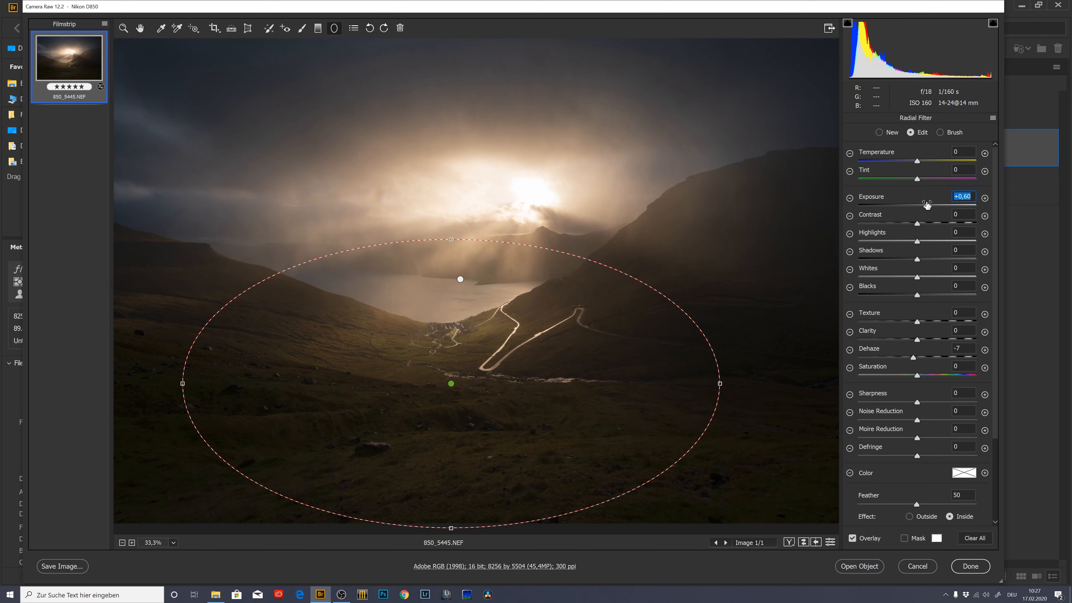
left_click_drag(927, 204, 922, 206)
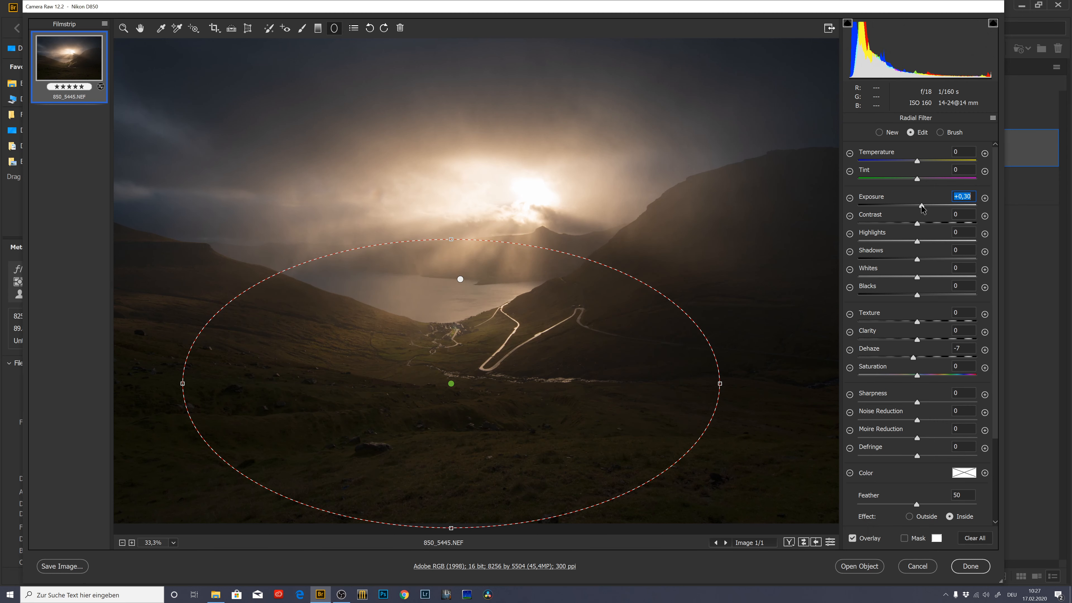
Step: Widen and flatten the foreground filter's ellipse so it spans most of the valley below the lake
left_click_drag(720, 383, 842, 384)
mouse_move(636, 383)
left_mouse_down()
mouse_move(668, 360)
mouse_move(648, 371)
mouse_move(642, 363)
left_mouse_up()
left_click_drag(765, 365, 719, 364)
left_click_drag(796, 363, 730, 376)
left_click_drag(585, 353, 636, 357)
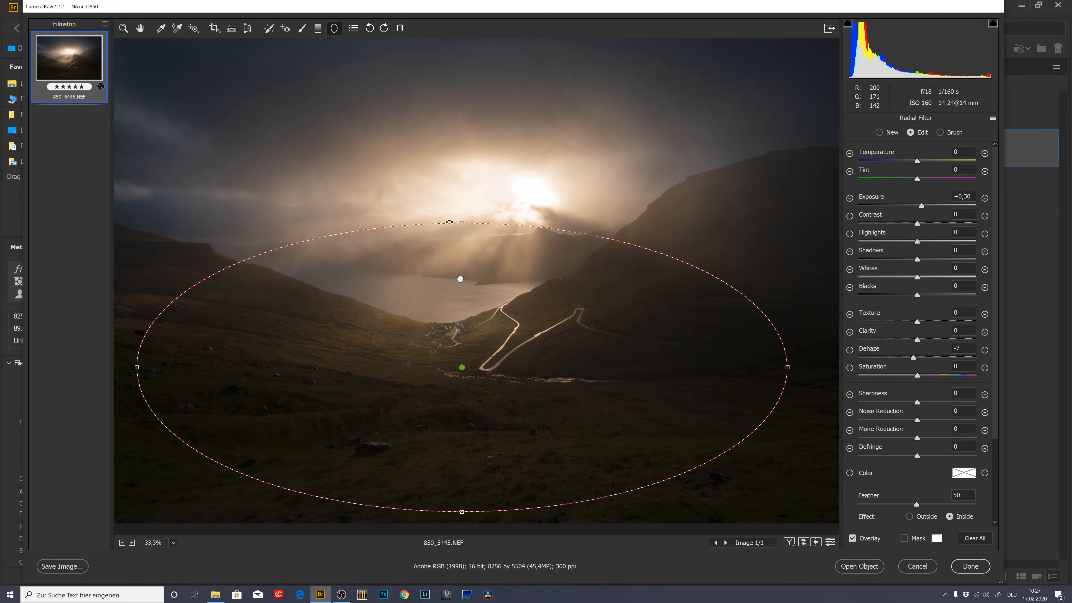
left_click_drag(473, 227, 465, 254)
left_click_drag(469, 307, 458, 315)
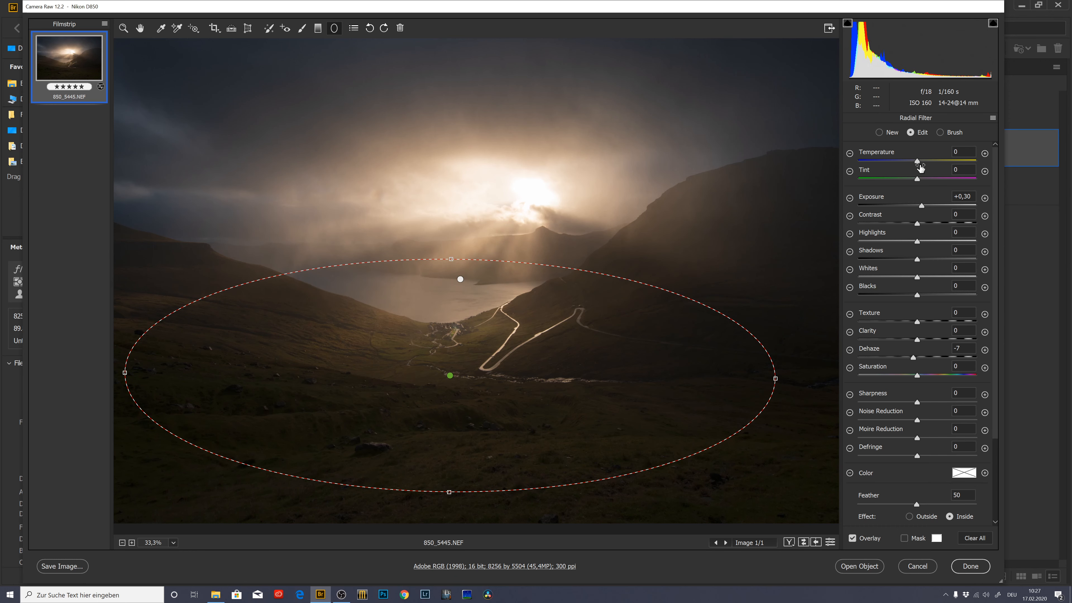
Step: Set the foreground filter's Temperature to +3 and shift its ellipse slightly down
left_click_drag(919, 166, 867, 170)
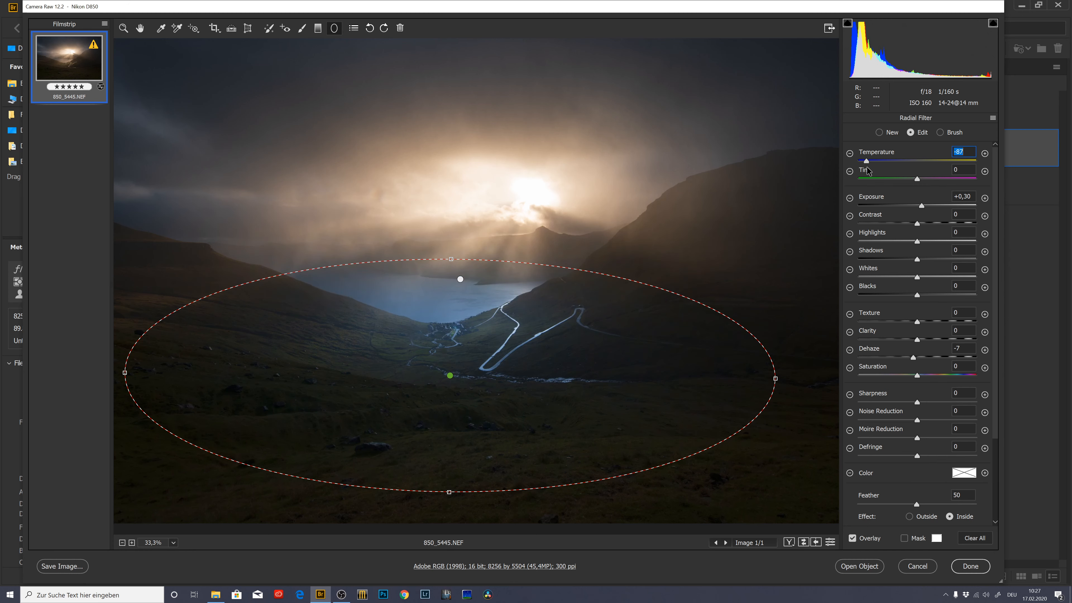
left_click_drag(882, 166, 922, 171)
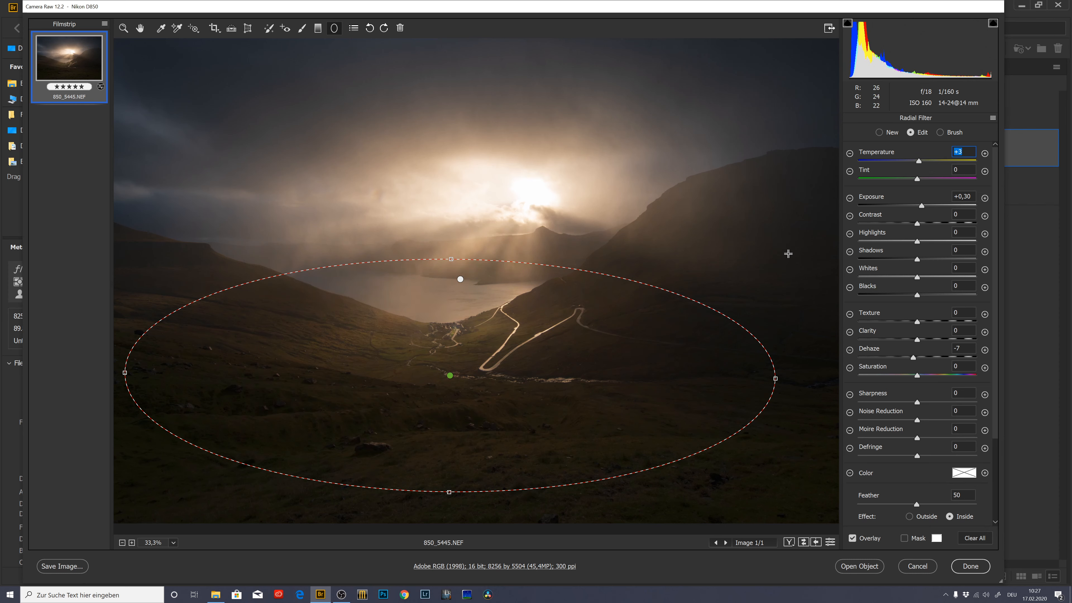
left_click_drag(458, 372, 457, 377)
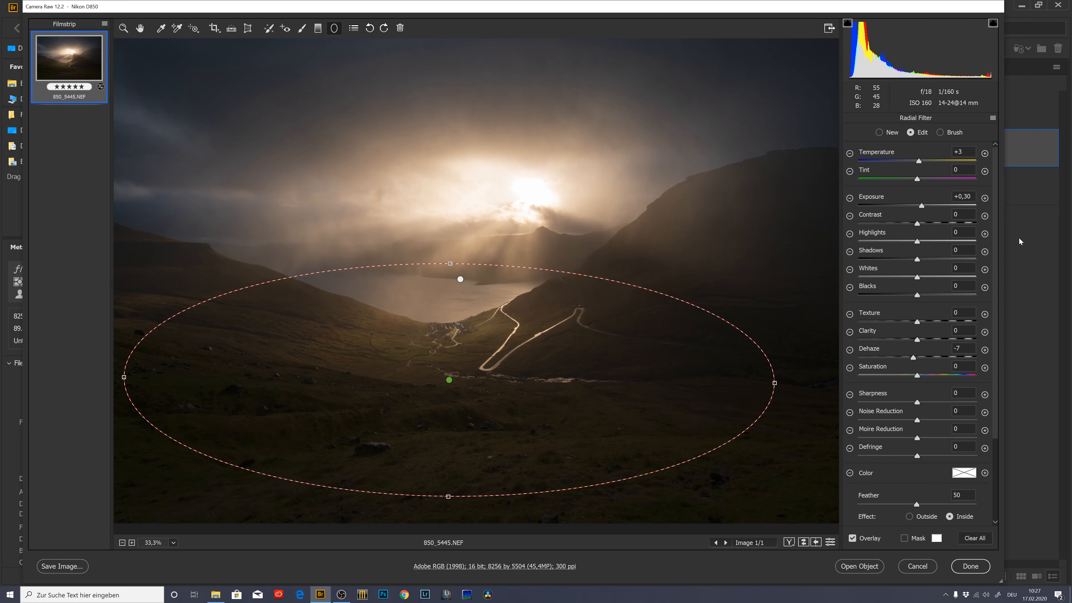
Step: Set the foreground filter's Exposure to +0,55, narrow its ellipse and shift it slightly to the right
left_click_drag(923, 203, 926, 203)
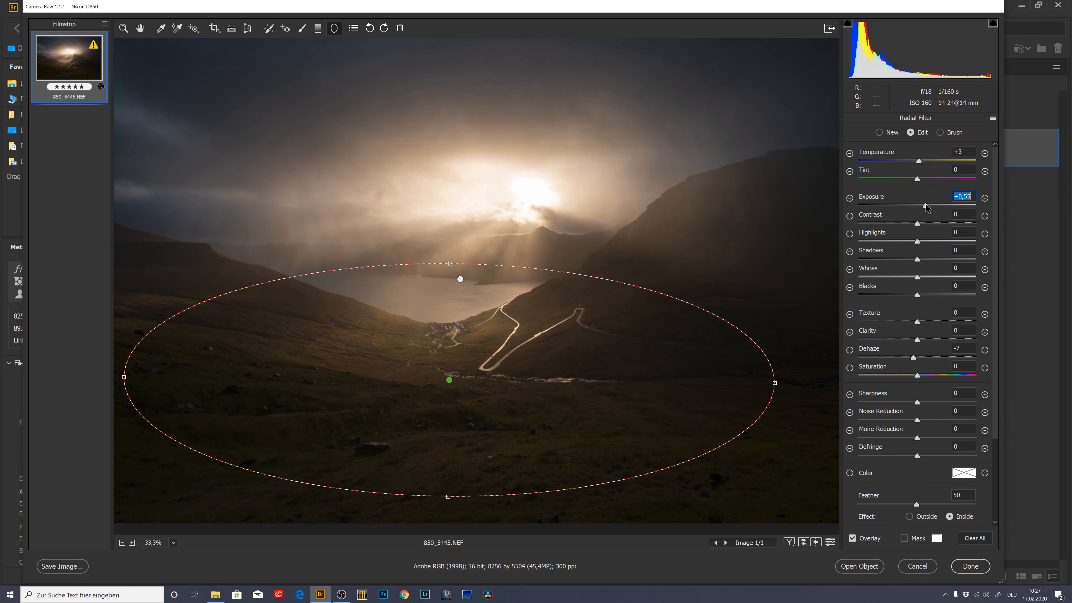
left_click_drag(775, 383, 749, 384)
mouse_move(665, 384)
left_mouse_down()
mouse_move(689, 402)
mouse_move(678, 382)
left_mouse_up()
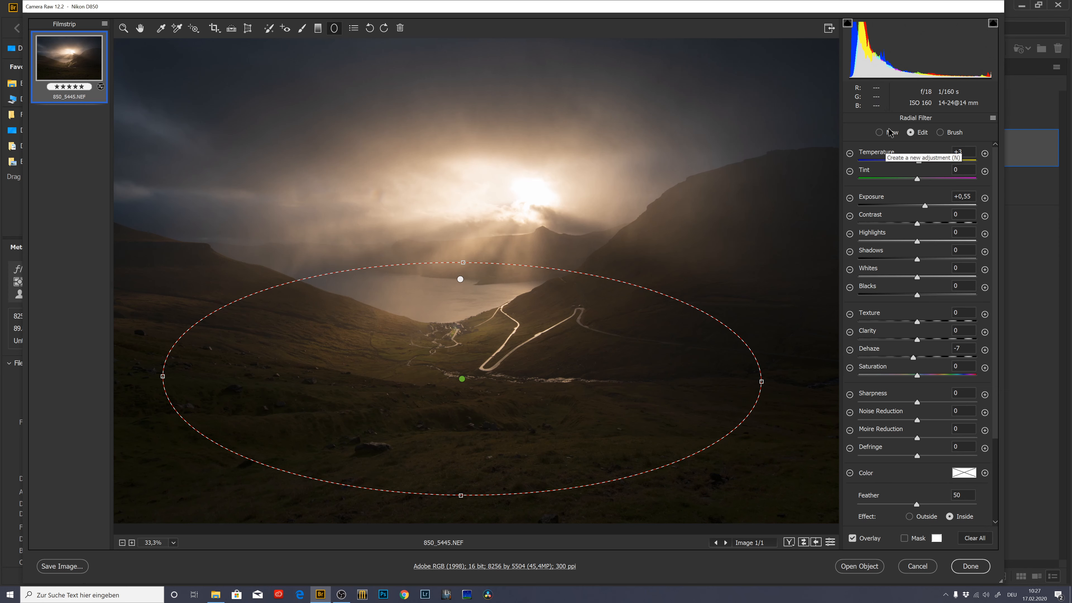
Step: Add another radial filter over the right mountain slope, make it nearly circular and set its Exposure to 0
left_click(880, 132)
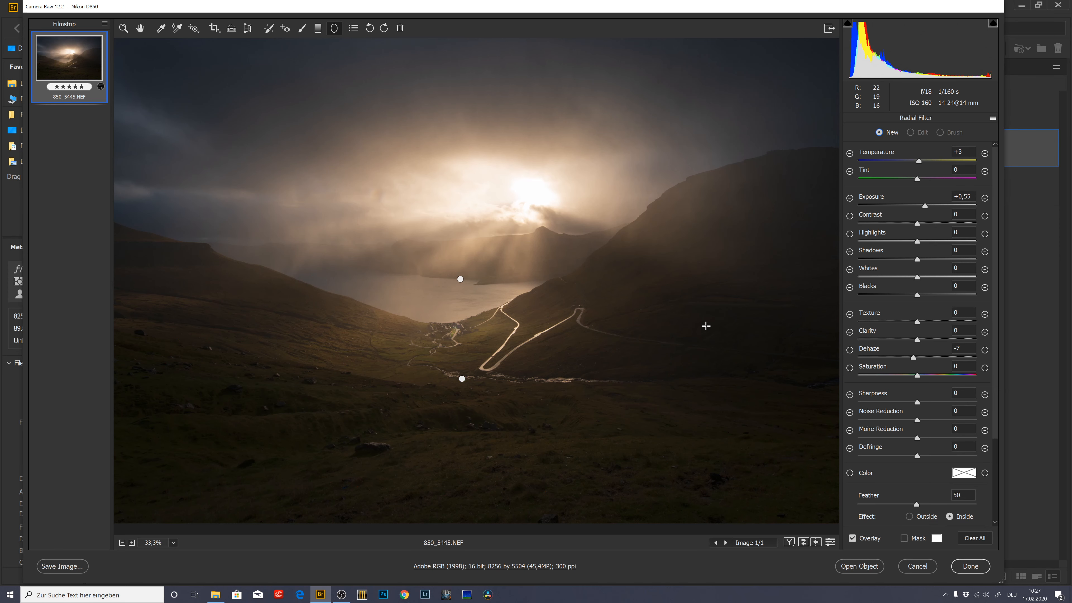
left_click_drag(655, 320, 778, 390)
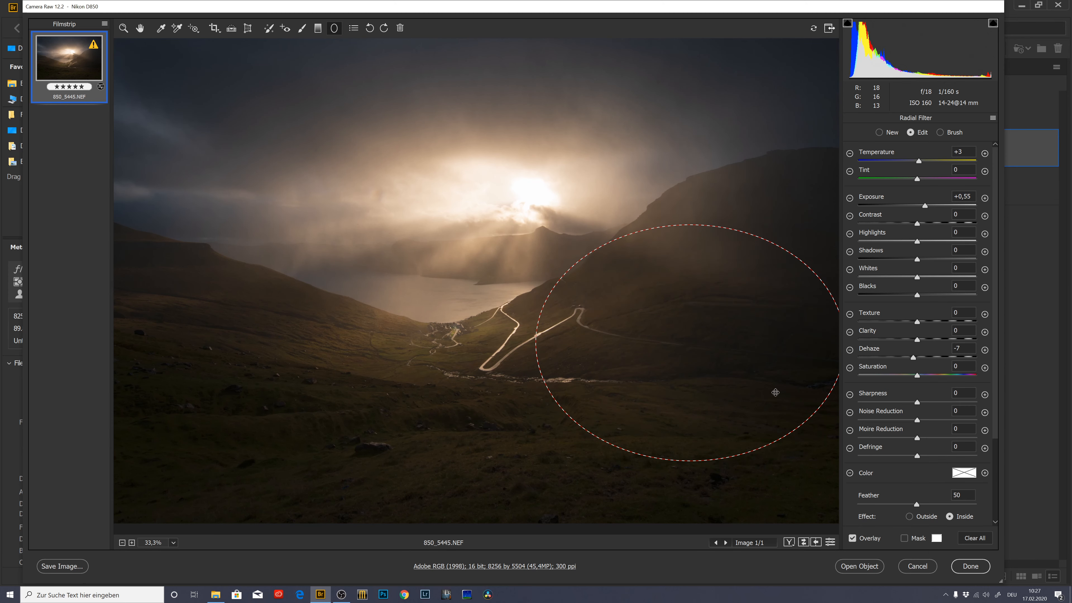
left_click_drag(691, 460, 696, 498)
mouse_move(758, 432)
left_mouse_down()
mouse_move(744, 457)
mouse_move(901, 451)
mouse_move(782, 433)
mouse_move(733, 443)
mouse_move(767, 440)
mouse_move(756, 440)
left_mouse_up()
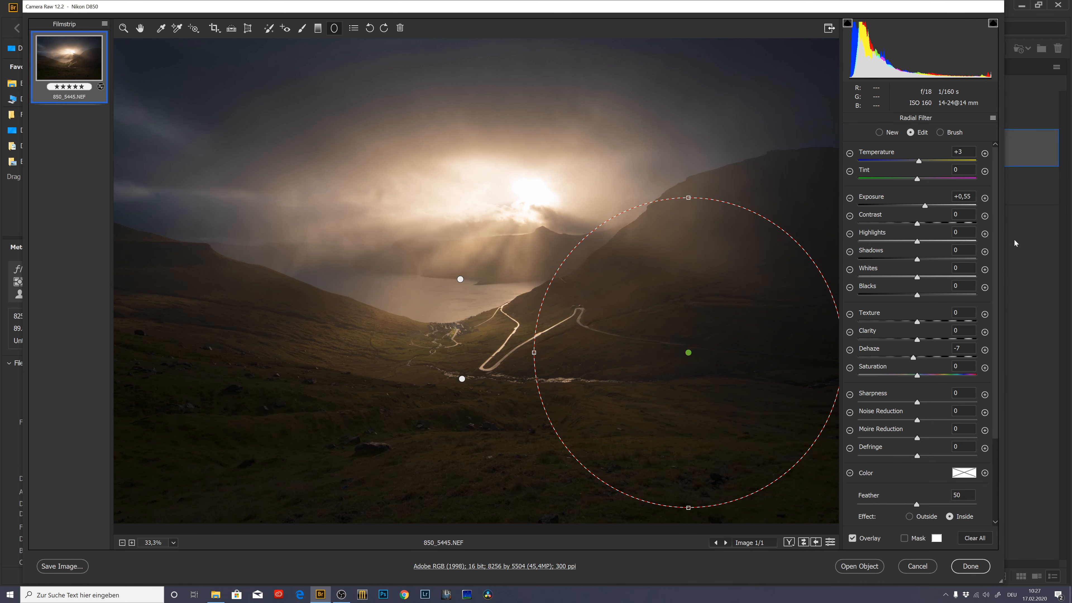
double_click(926, 205)
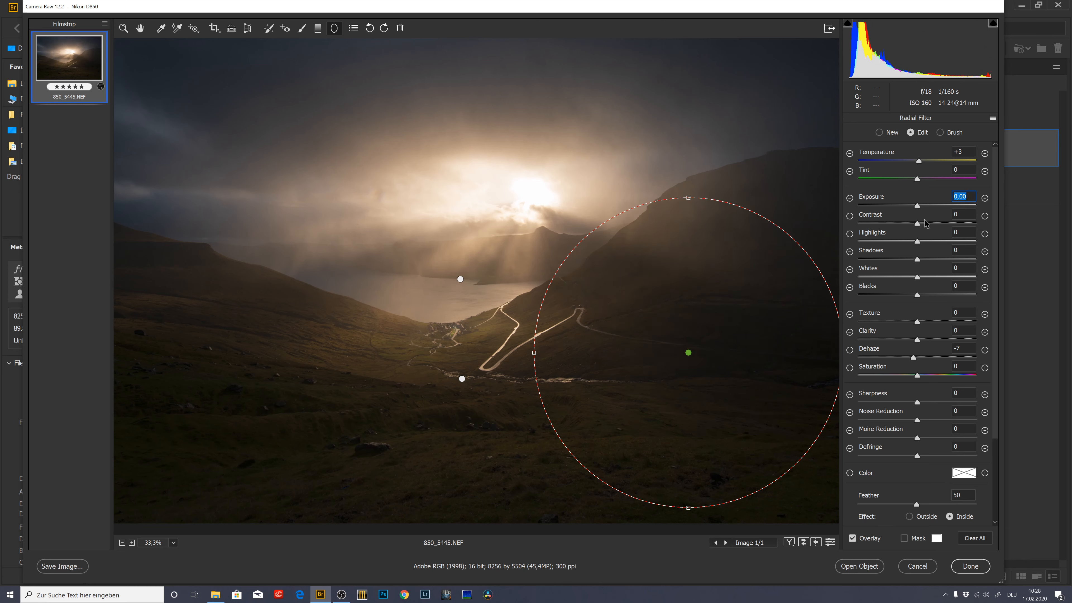
Step: Add a radial filter over the left hillside, set its Exposure to +0,35 and move it toward the village
left_click_drag(160, 384, 290, 429)
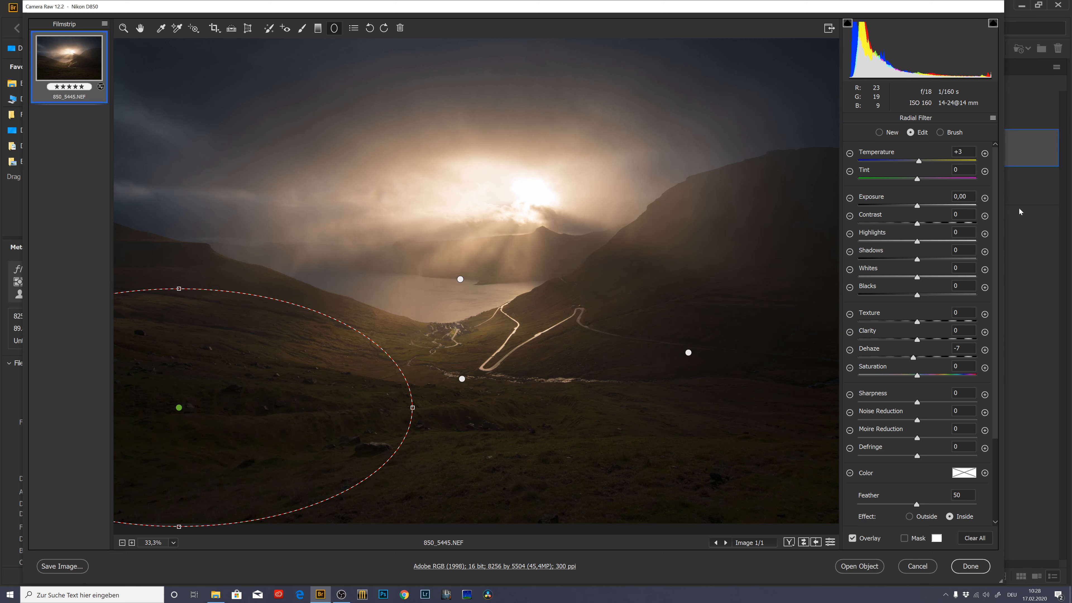
left_click_drag(921, 207, 925, 203)
left_click_drag(344, 392, 397, 366)
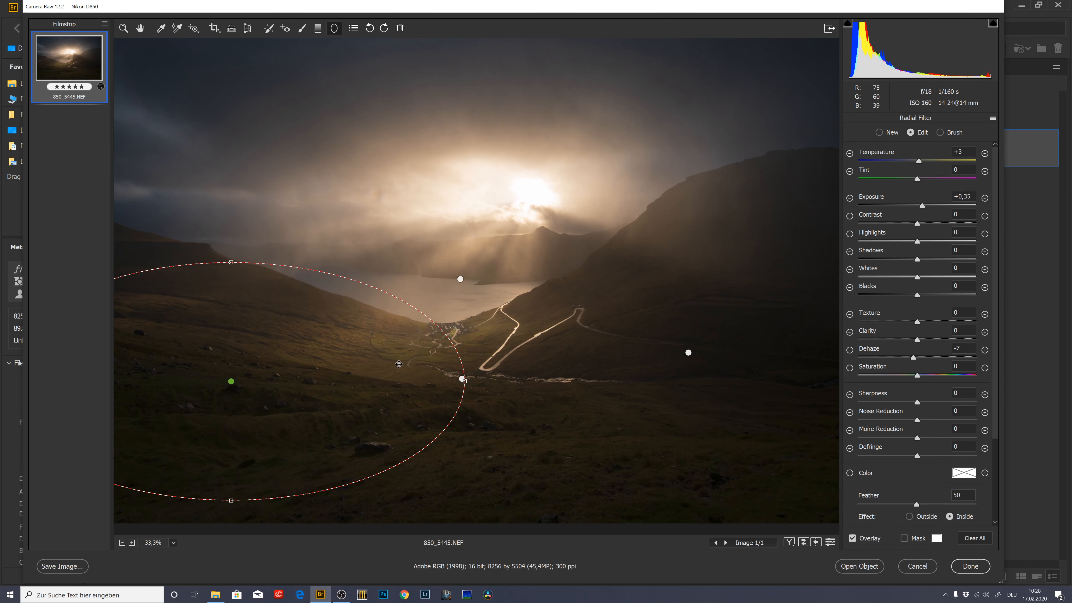
Step: Leave the filter tool and cool the photo's overall white balance by slightly lowering Temperature
left_click(126, 30)
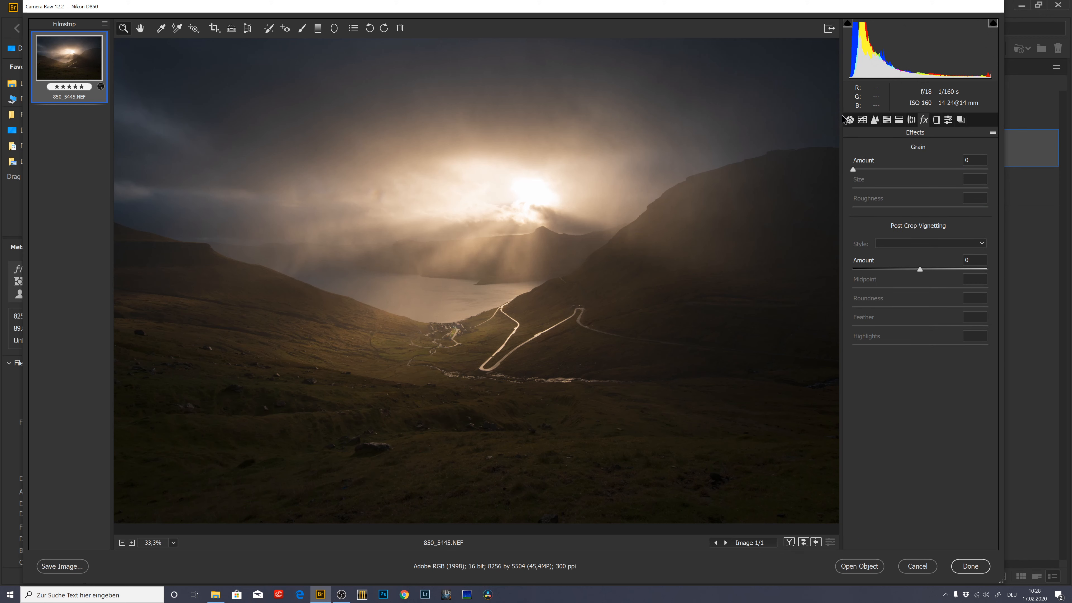
left_click(850, 119)
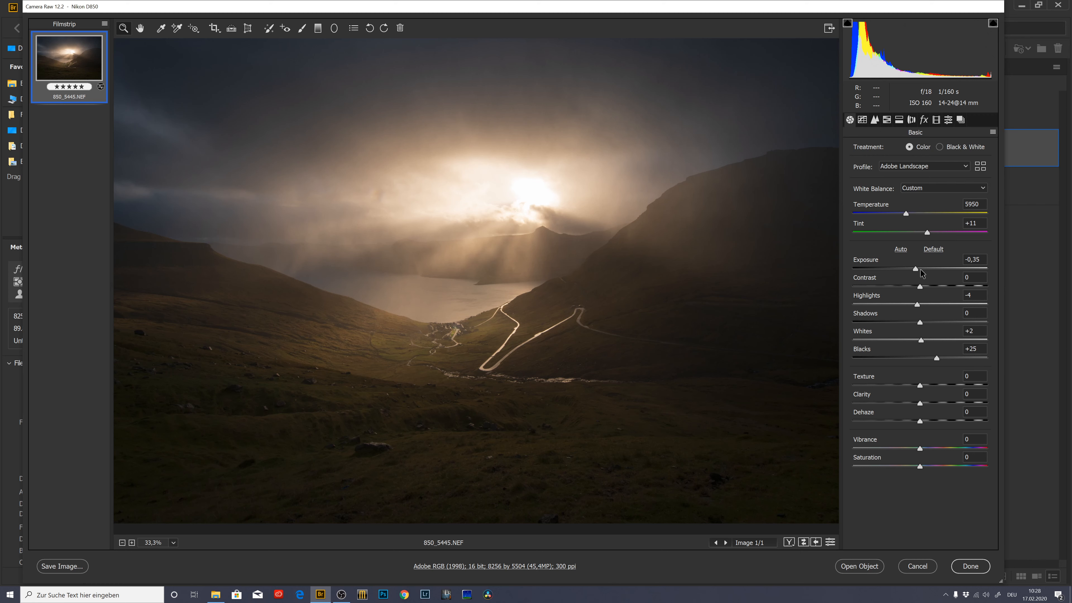
left_click_drag(908, 216, 897, 219)
Step: Add a vertical graduated filter from above the photo down to the lake with Exposure -0,33, Temperature 0 and Dehaze 0
left_click(318, 28)
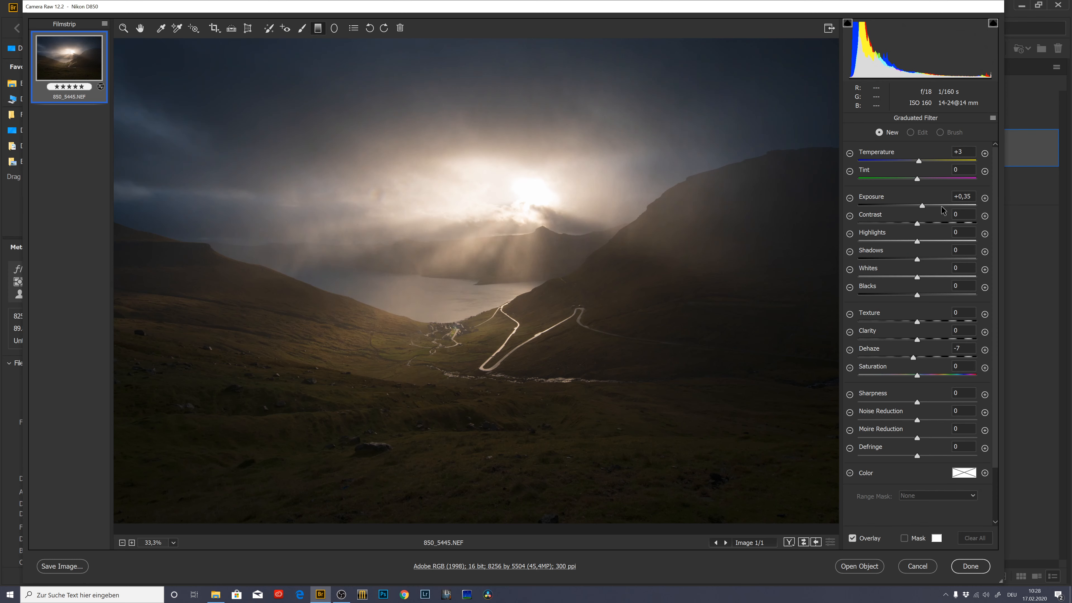
left_click(913, 207)
key("Tab")
left_click(916, 204)
left_click_drag(916, 204, 913, 205)
left_click(960, 151)
double_click(926, 160)
left_click(966, 348)
type("0")
key("ctrl+minus")
left_click_drag(448, 52, 447, 269)
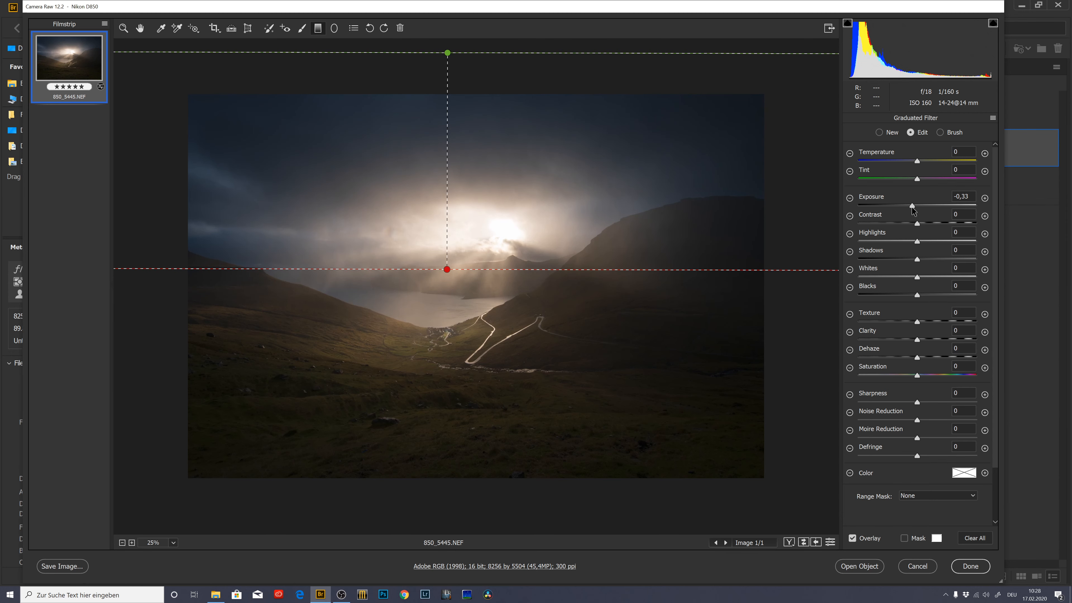
Step: Set the graduated filter's Exposure to -0,70, extend its start far above the photo and raise its end to the sun
left_click_drag(913, 209, 905, 211)
key("ctrl+minus")
key("ctrl+minus")
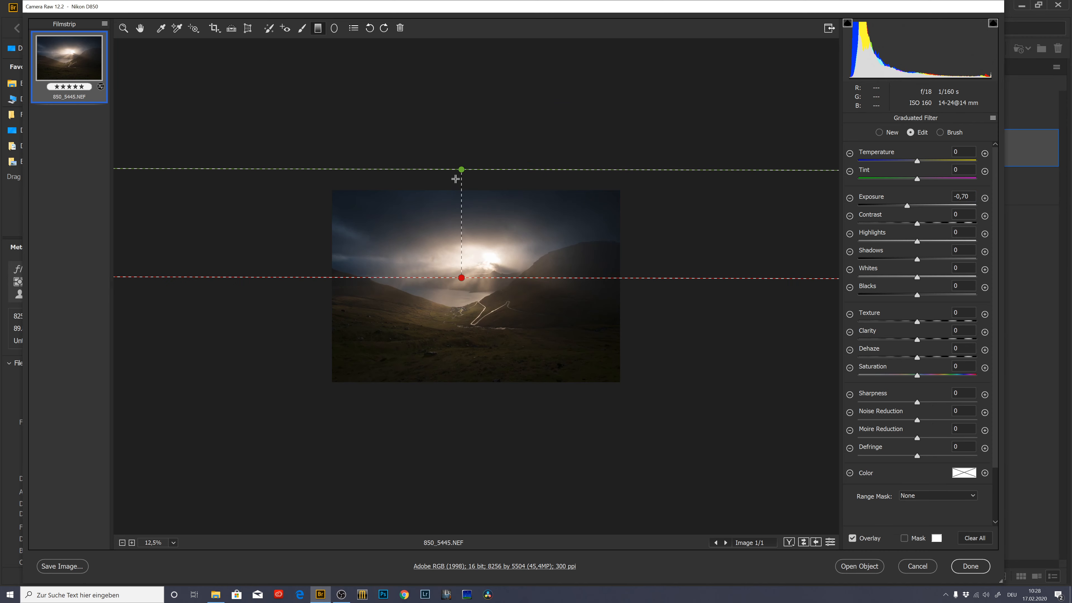
left_click_drag(462, 170, 463, 94)
mouse_move(464, 280)
left_mouse_down()
mouse_move(470, 217)
mouse_move(453, 228)
mouse_move(476, 271)
mouse_move(454, 233)
mouse_move(462, 264)
left_mouse_up()
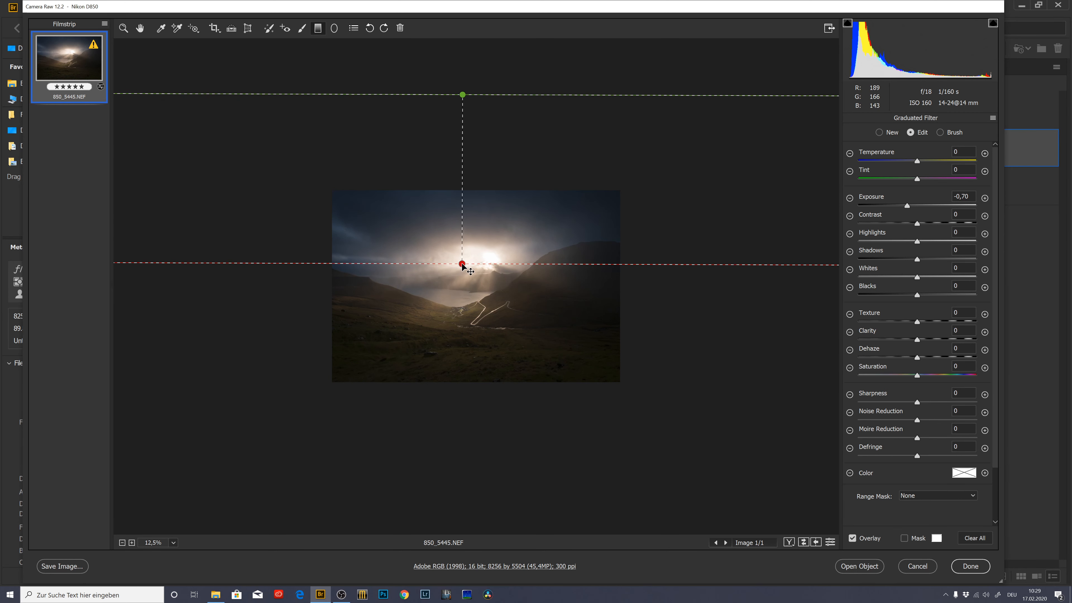
Step: Leave the graduated filter and examine the village, road and light rays at 50% magnification
left_click(122, 34)
left_click(502, 323)
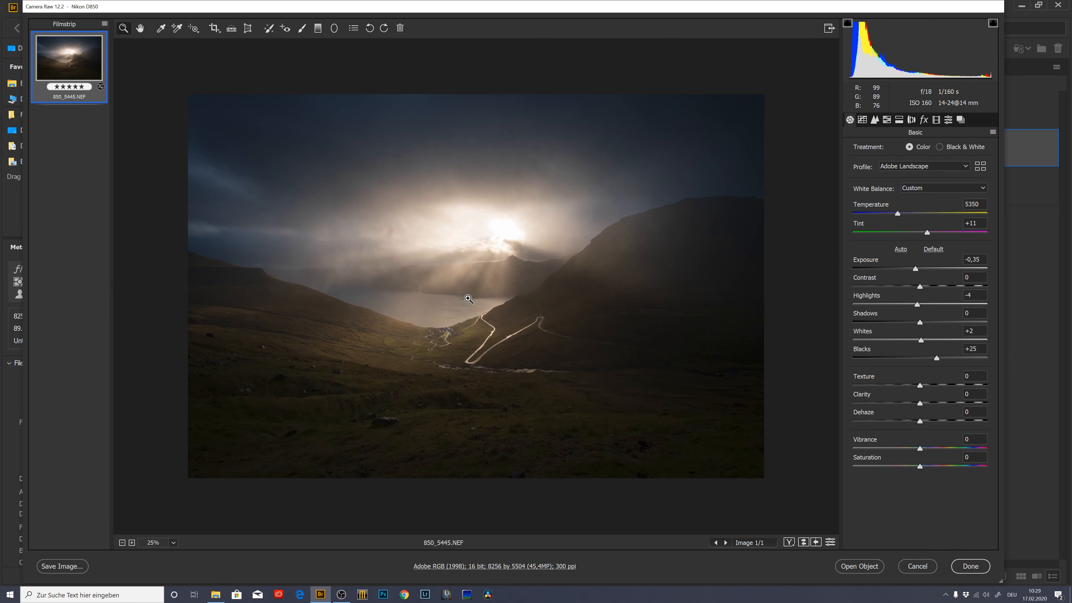
left_click(468, 298)
left_click_drag(505, 297, 563, 321)
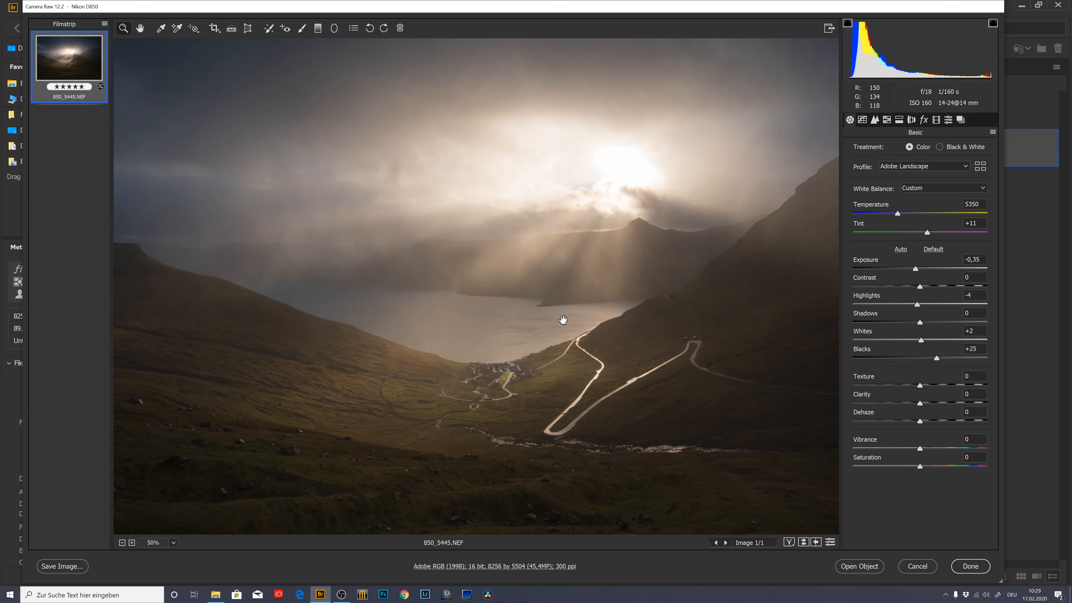
left_click(563, 320, "alt")
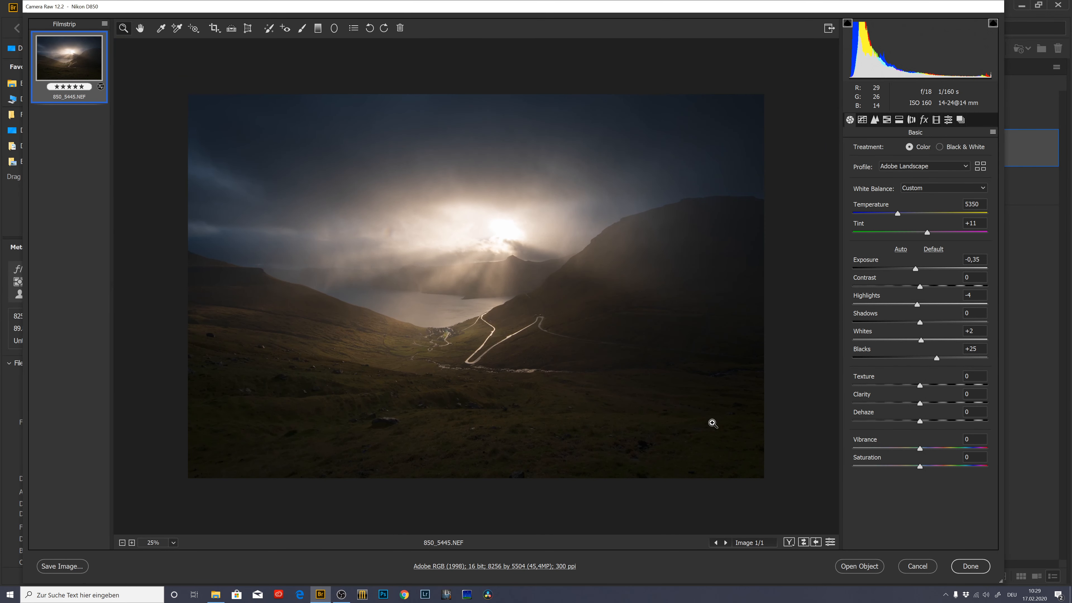
left_click(248, 28)
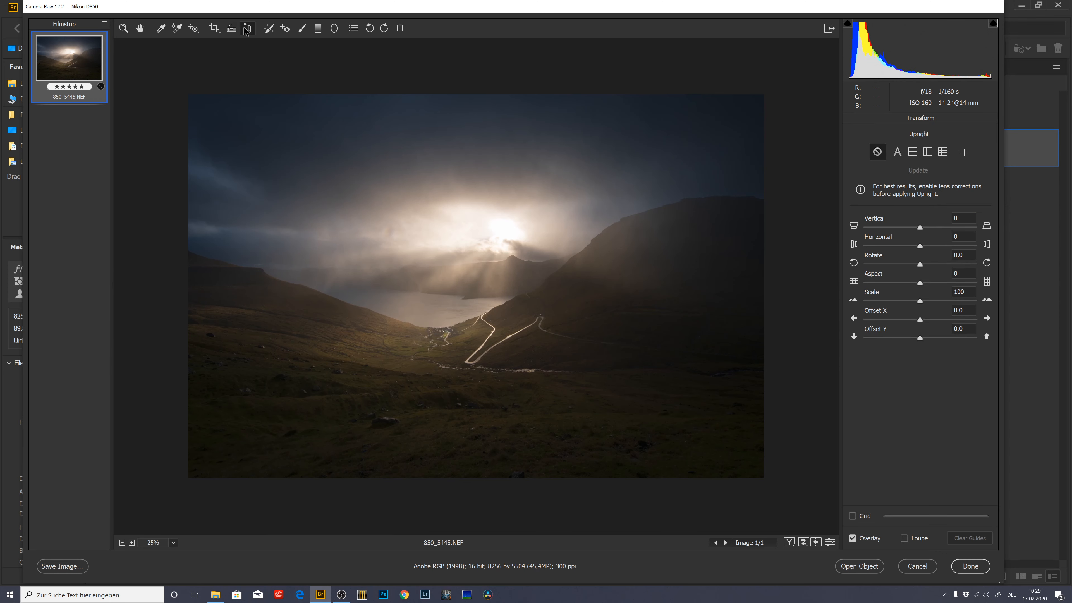
left_click(215, 29)
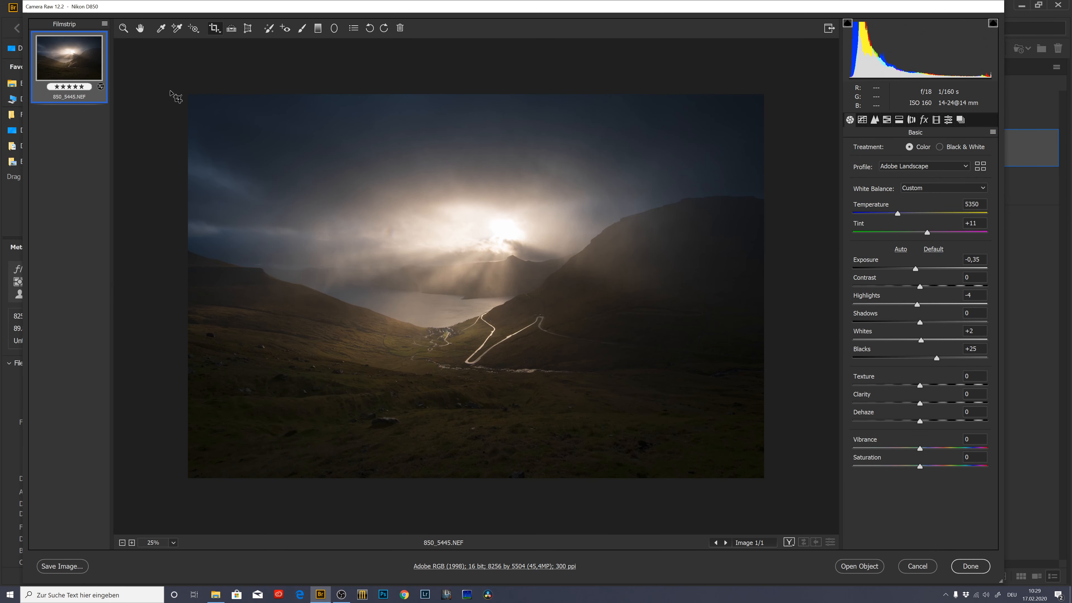
left_click_drag(179, 119, 797, 447)
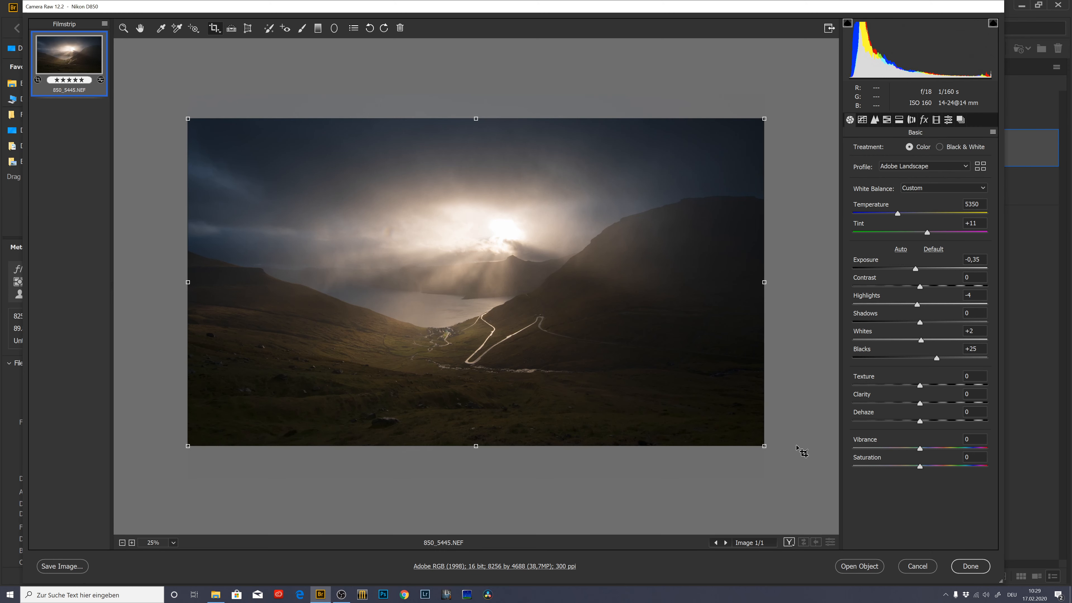
left_click_drag(188, 282, 195, 279)
left_click_drag(764, 283, 741, 296)
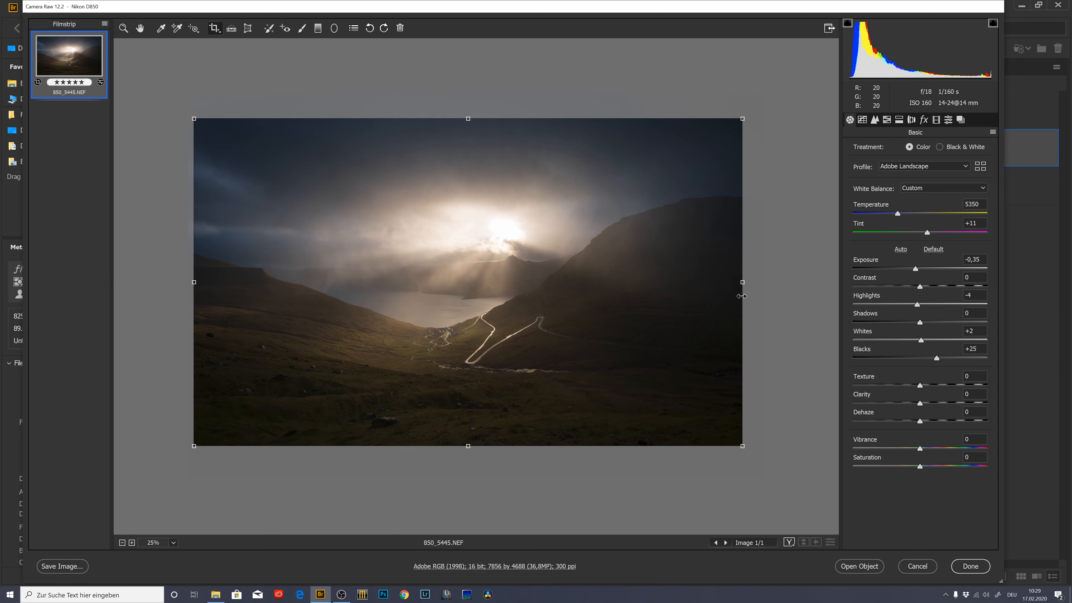
key("Escape")
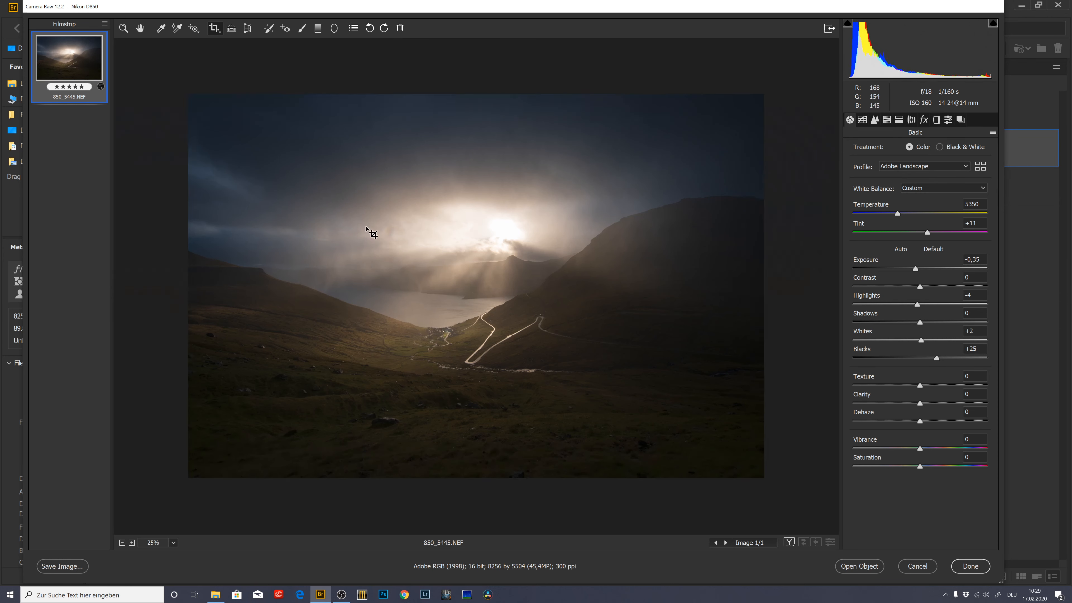
left_click(123, 28)
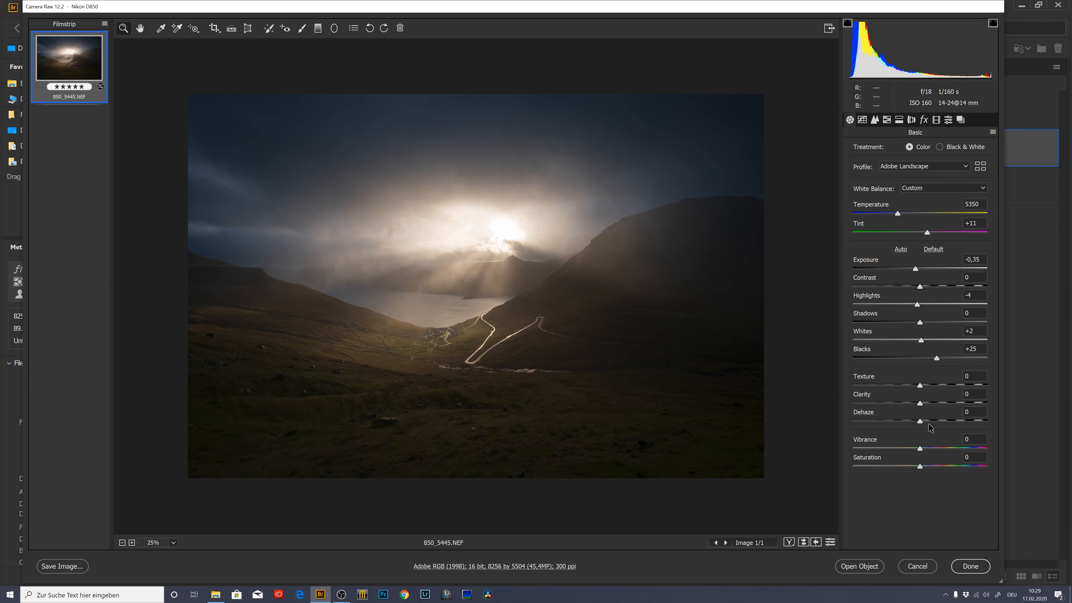
Step: Set the photo's Texture to +13 and Clarity to +10
left_click_drag(922, 385, 937, 386)
left_click(973, 392)
type("10")
Step: Compare the photo before and after the edits several times, and store the current settings as the Before state
left_click(804, 542)
left_click(804, 543)
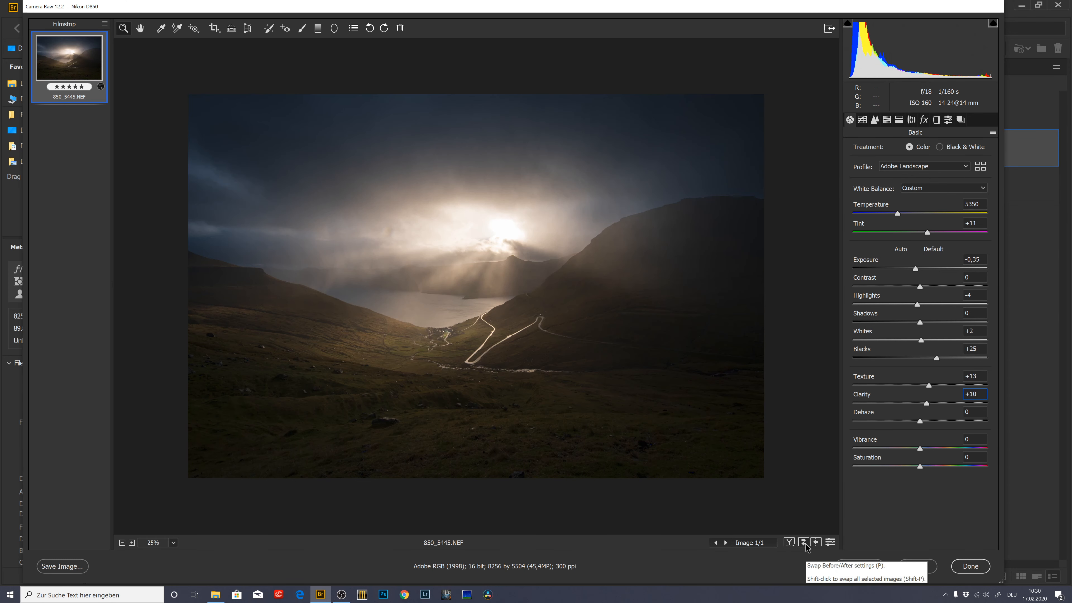
left_click(804, 542)
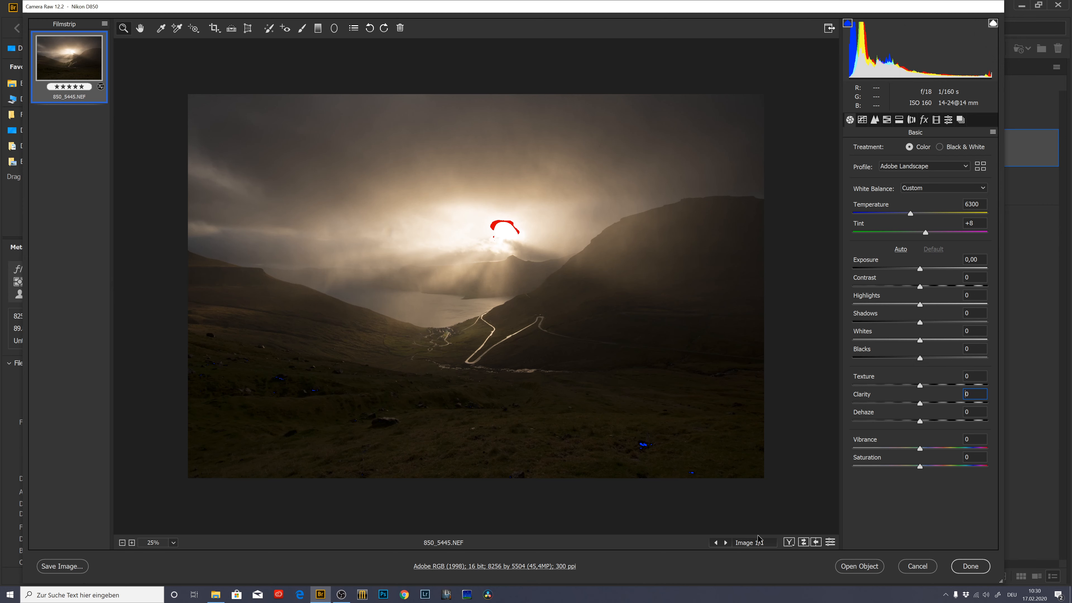
left_click(804, 543)
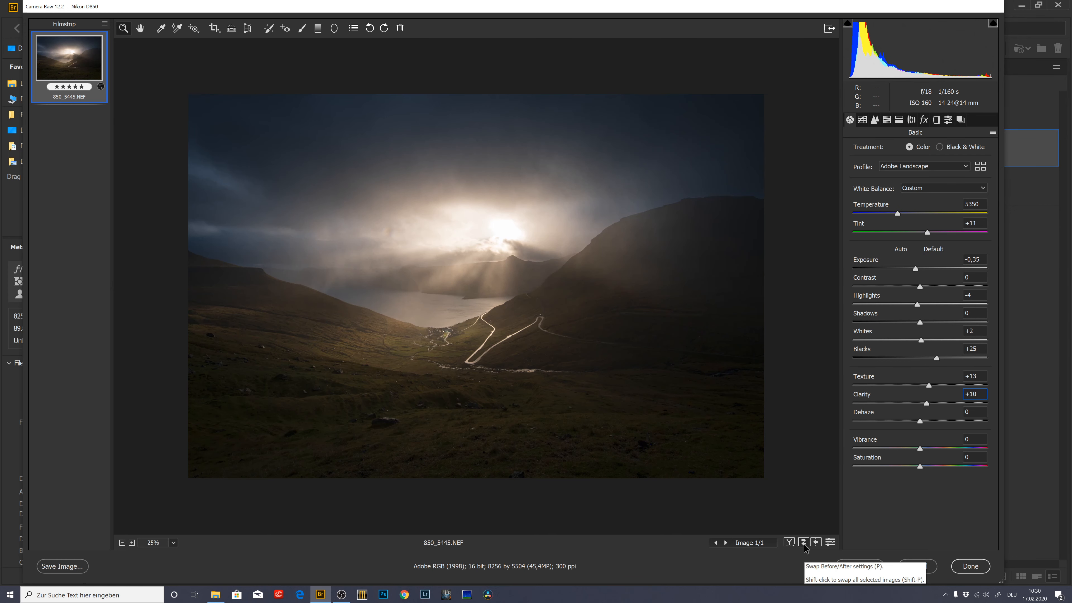
left_click(804, 544)
left_click(804, 544)
left_click(816, 543)
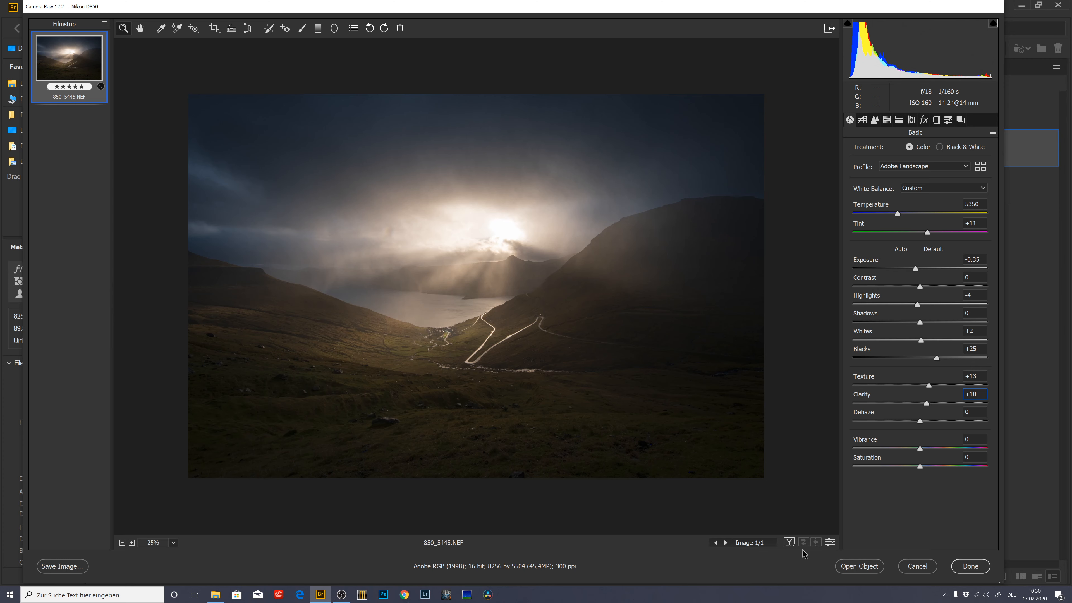
Step: Open DSC_1720.NEF in Camera Raw and set its profile to Adobe Landscape
right_click(177, 229)
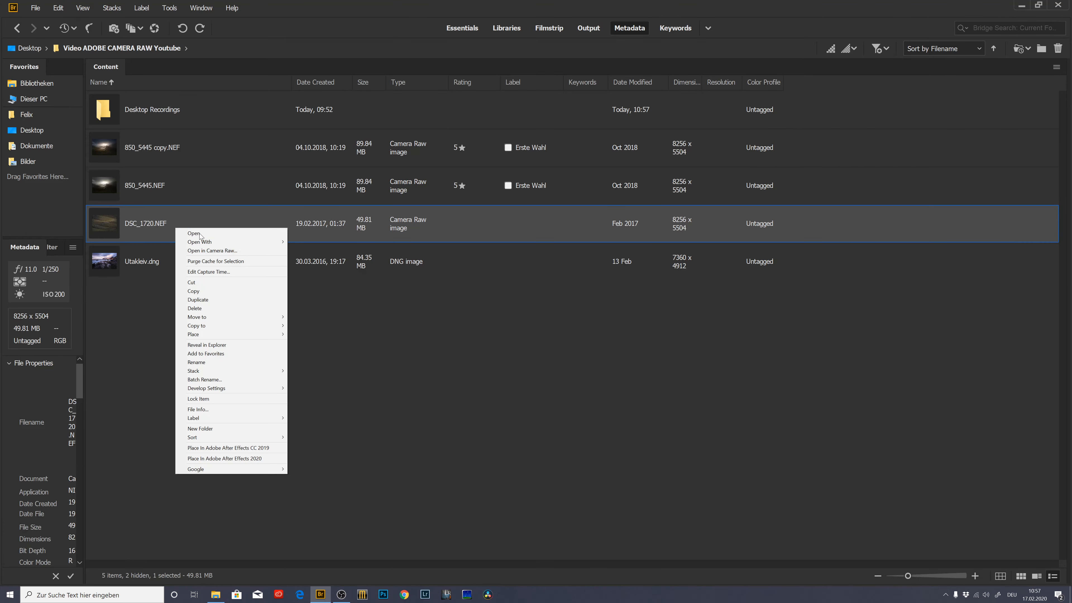
left_click(212, 250)
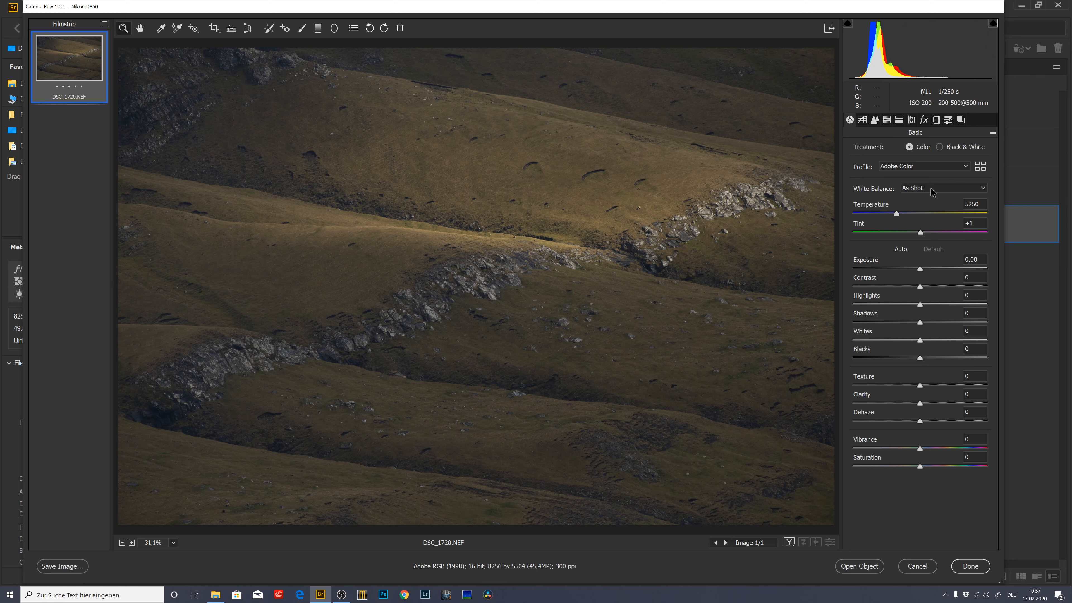
left_click(919, 167)
left_click(901, 186)
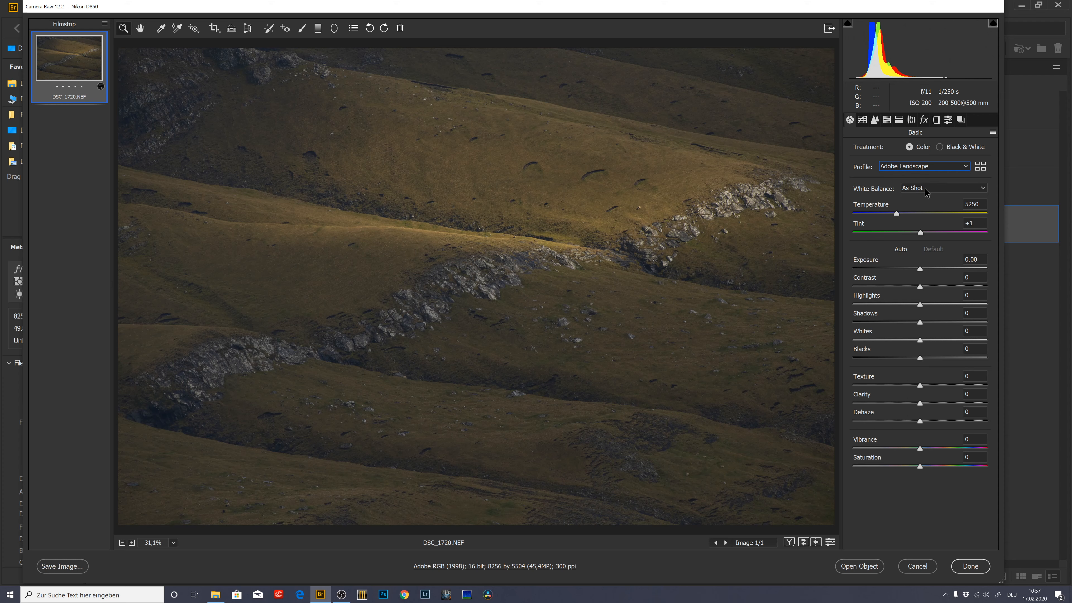
Step: Darken the hillside photo by setting Exposure to -0,60
left_click(920, 270)
left_click_drag(920, 269, 916, 269)
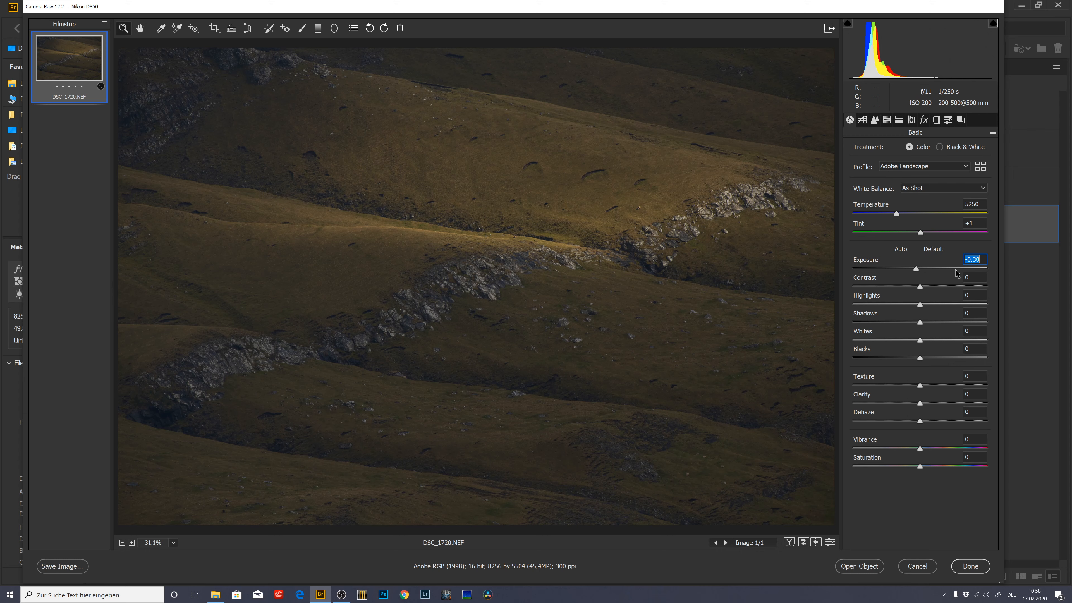
left_click(912, 271)
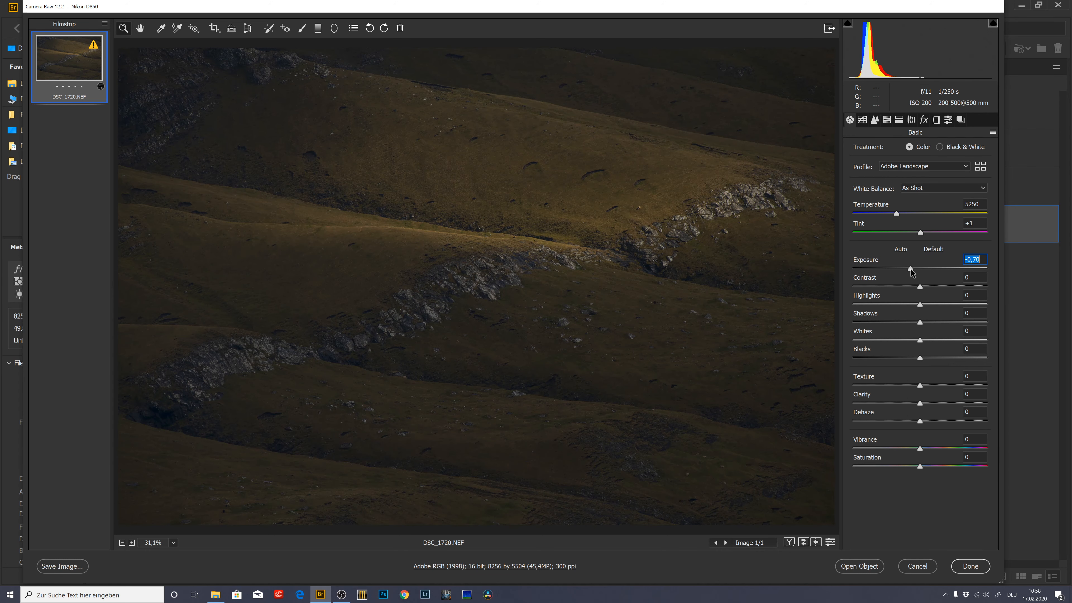
left_click_drag(911, 269, 912, 268)
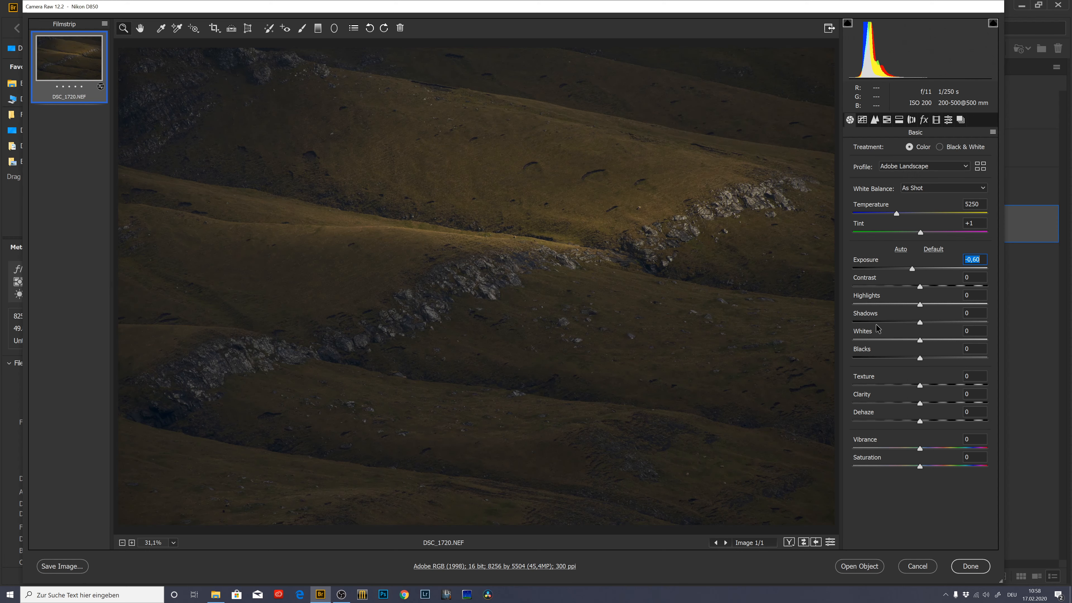
Step: Set Whites to +15 and Blacks to -3, checking the black clipping preview
left_click(922, 305)
left_click_drag(922, 340, 938, 339)
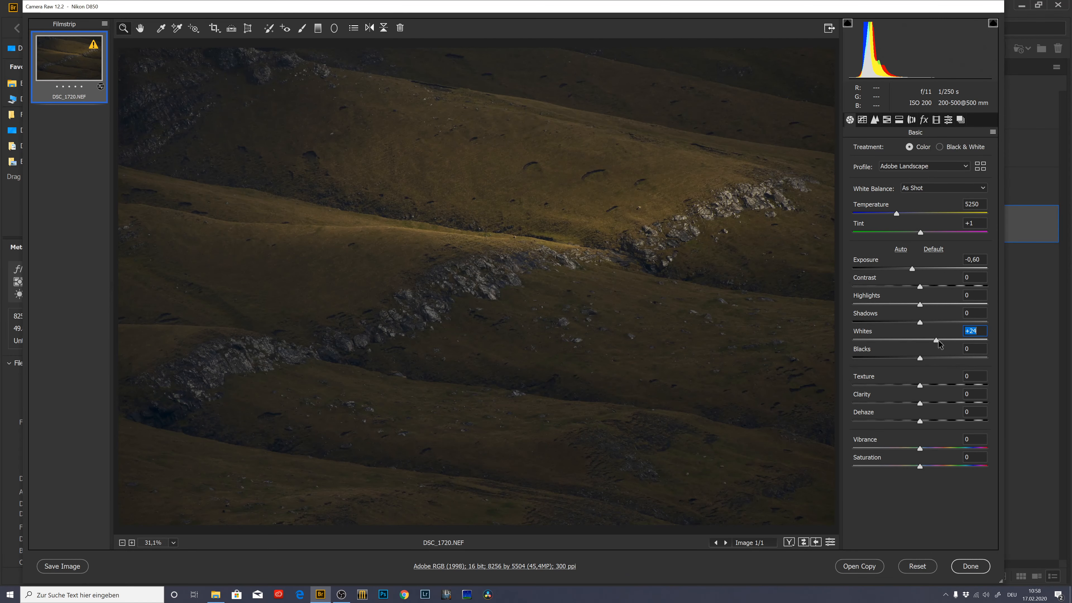
left_click_drag(939, 347, 930, 351)
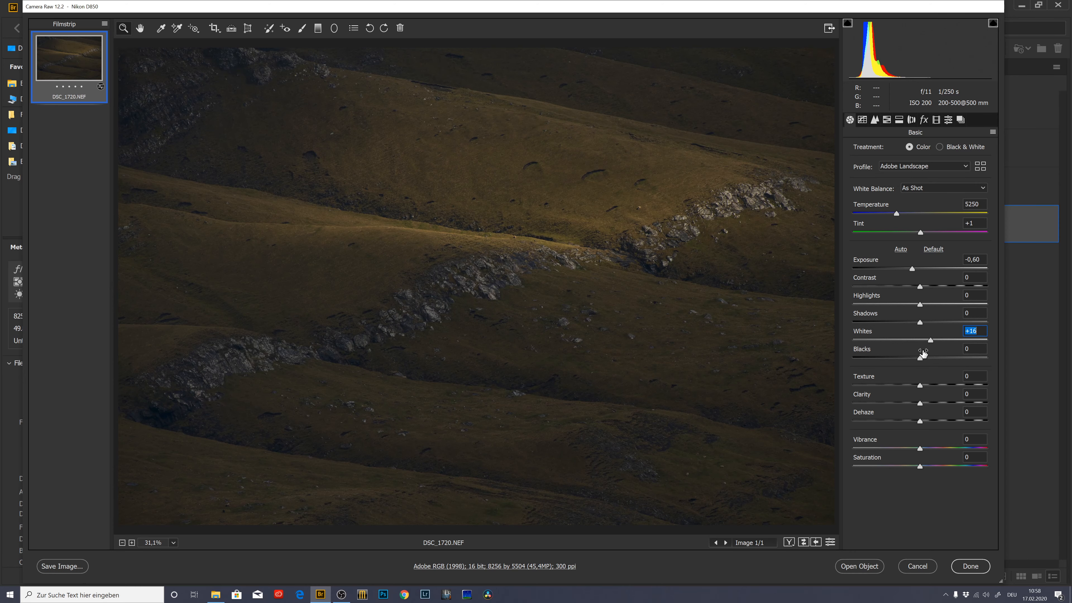
type("15")
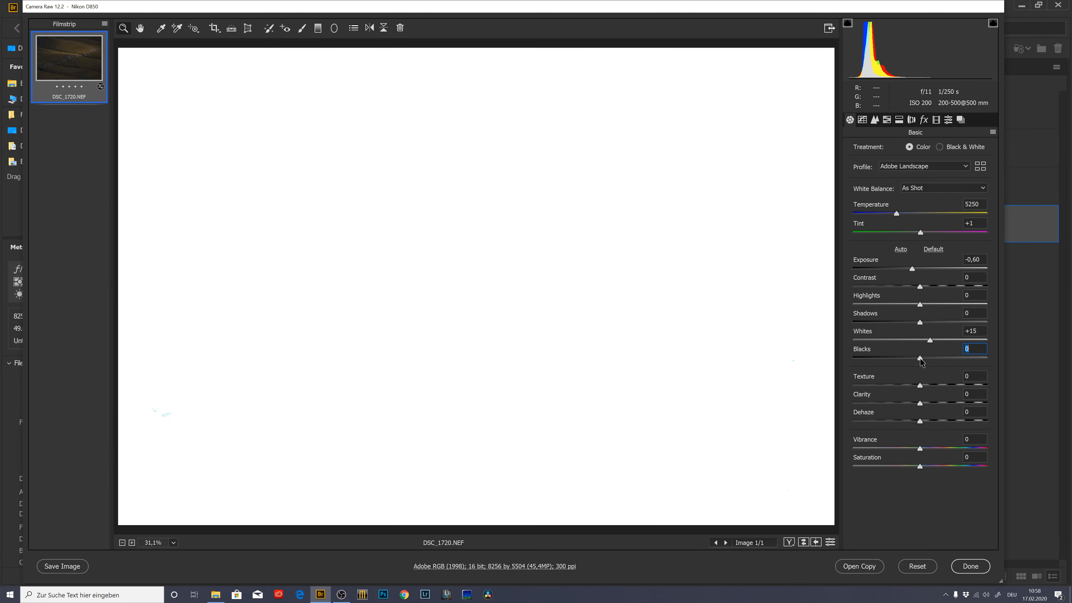
left_click(920, 359, "alt")
mouse_move(921, 360)
left_mouse_down()
mouse_move(894, 362)
mouse_move(919, 358)
left_mouse_up()
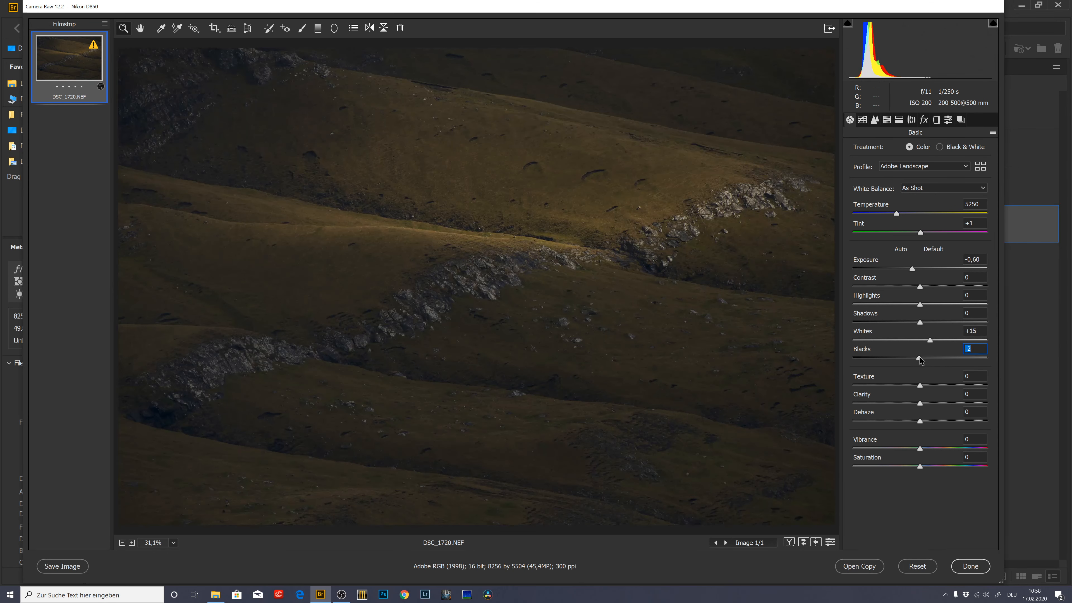
key("shift")
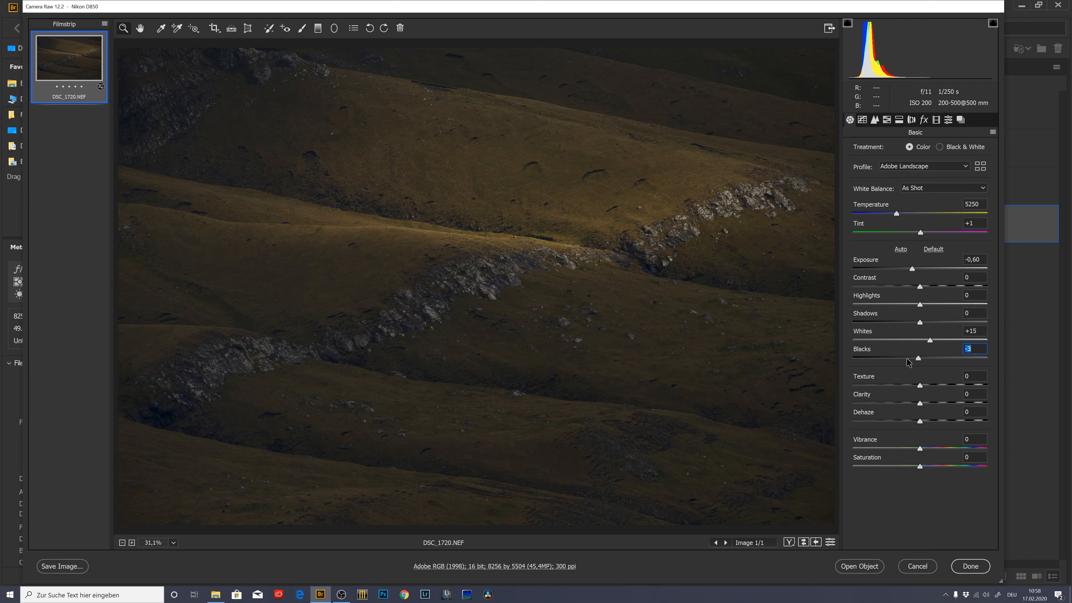
Step: Raise the sharpening Detail to its maximum and lower the sharpening Radius to its minimum
left_click(875, 119)
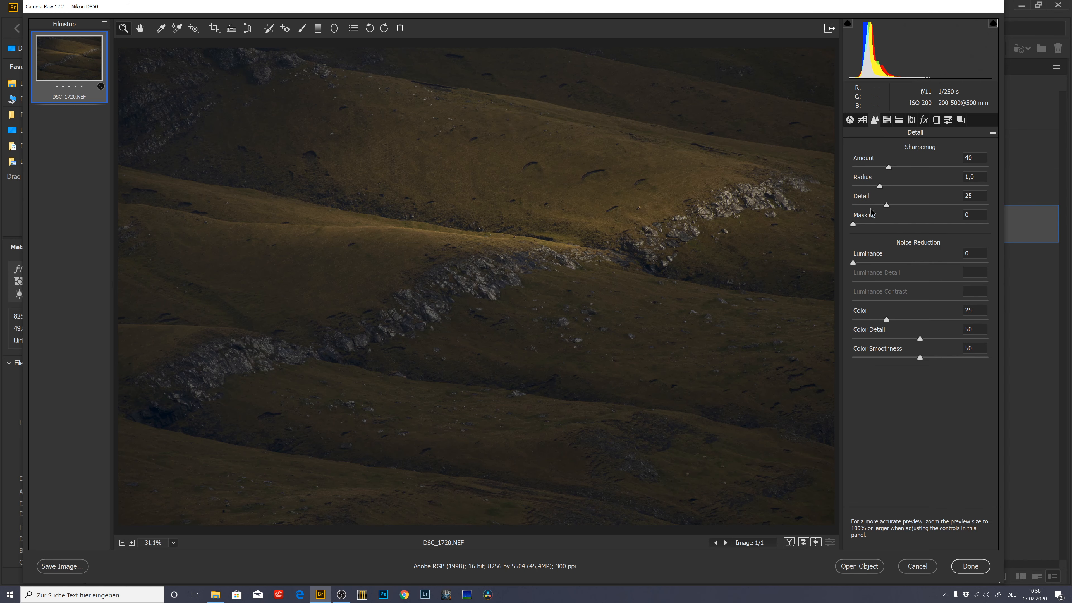
left_click_drag(890, 205, 987, 205)
left_click_drag(881, 186, 824, 184)
Step: Turn on chromatic aberration removal and lens profile corrections
left_click(912, 119)
left_click(892, 165)
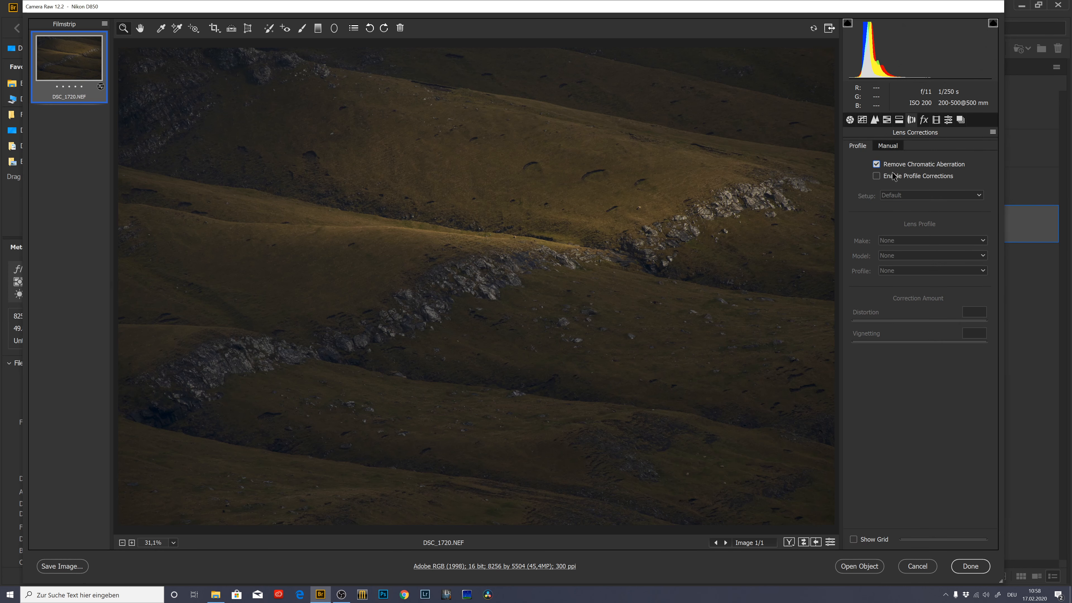
left_click(893, 178)
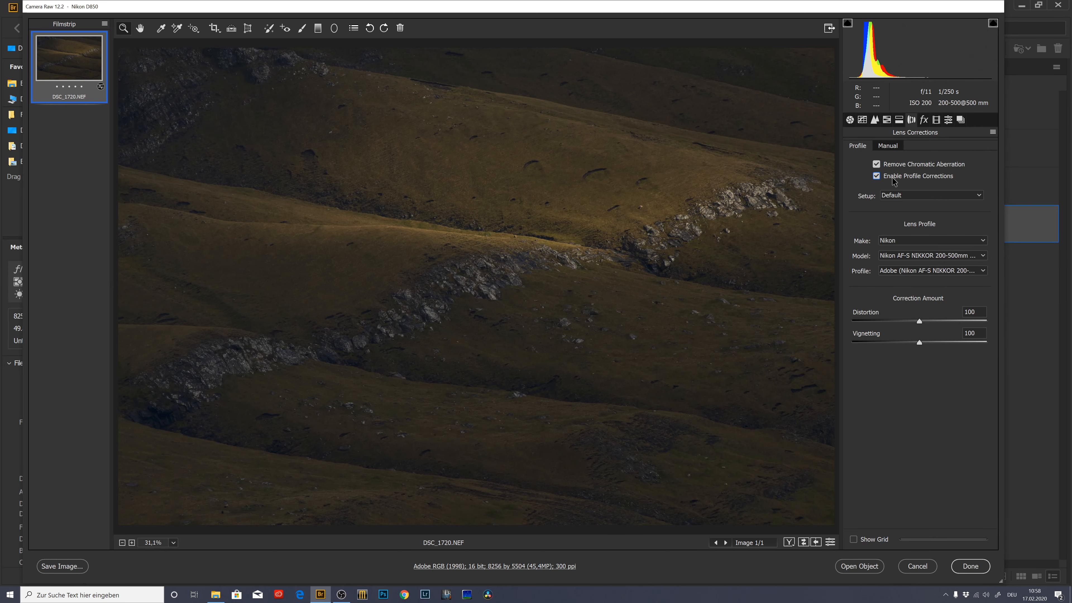
Step: In the calibration, set Blue Primary Saturation to +51, Green Primary Saturation to +1 and Red Primary Saturation to 0
left_click(936, 120)
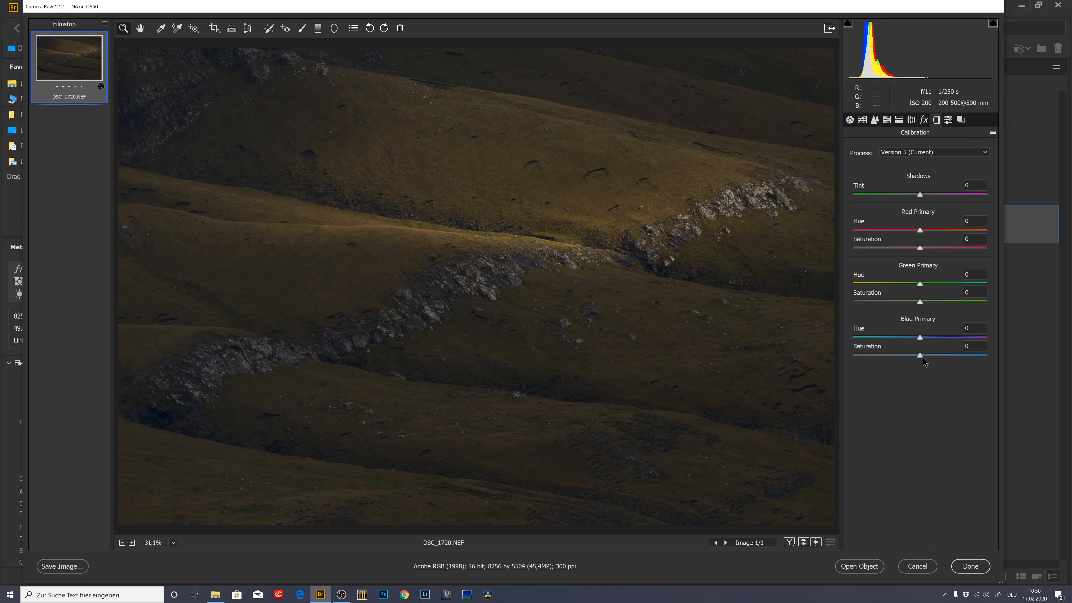
left_click_drag(922, 356, 956, 356)
mouse_move(920, 305)
left_mouse_down()
mouse_move(864, 305)
mouse_move(960, 304)
mouse_move(926, 307)
left_mouse_up()
type("1")
left_click_drag(920, 248, 866, 266)
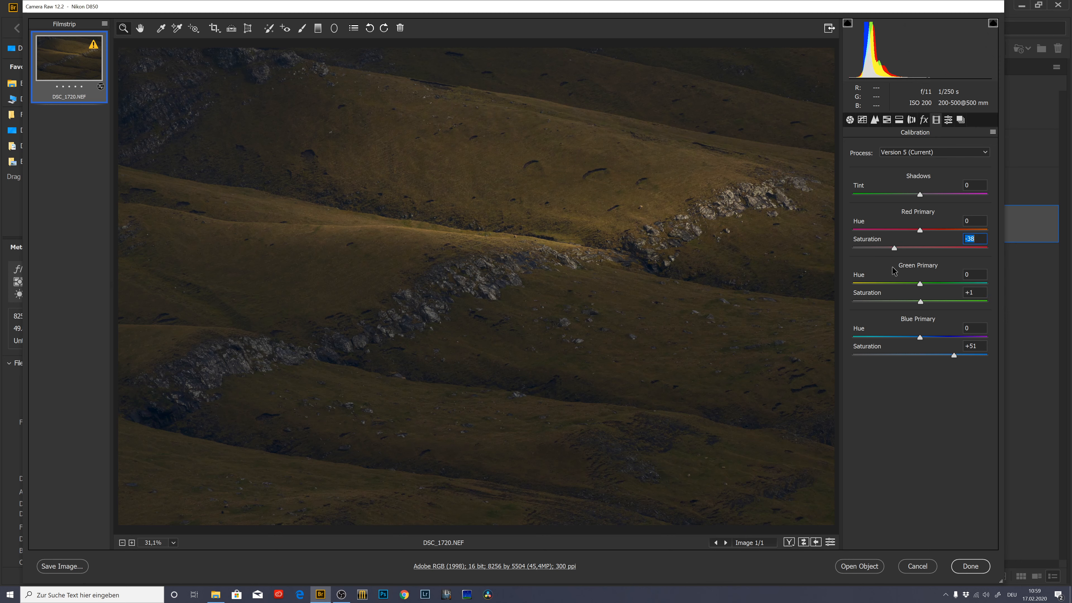
type("0")
Step: Set the basic adjustments Texture to +10, Clarity to +10 and Exposure to -0,65
left_click(851, 120)
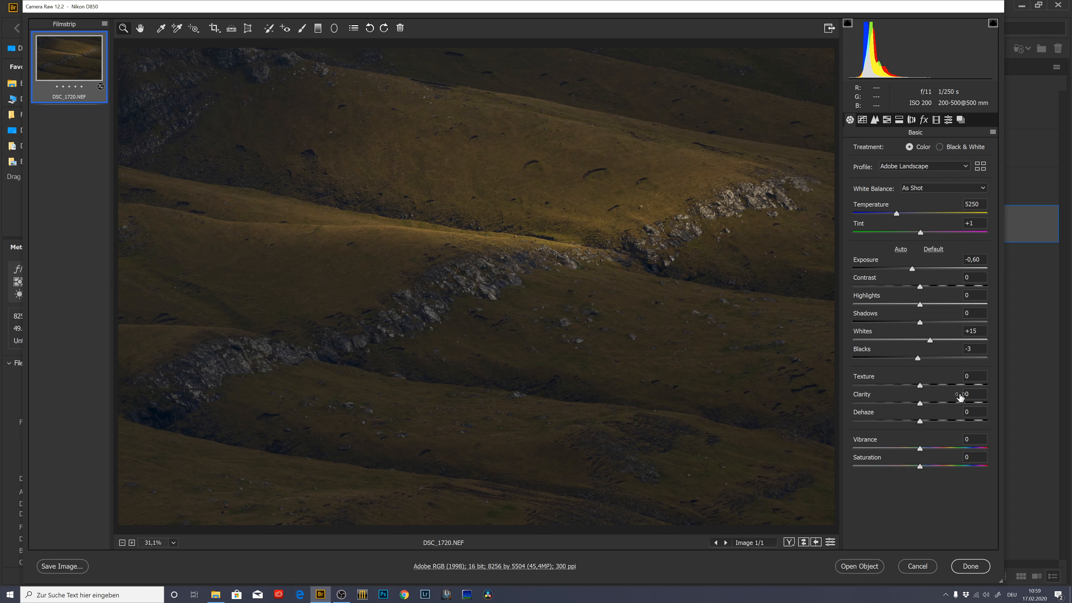
type("10")
key("Tab")
type("10")
left_click_drag(913, 269, 912, 270)
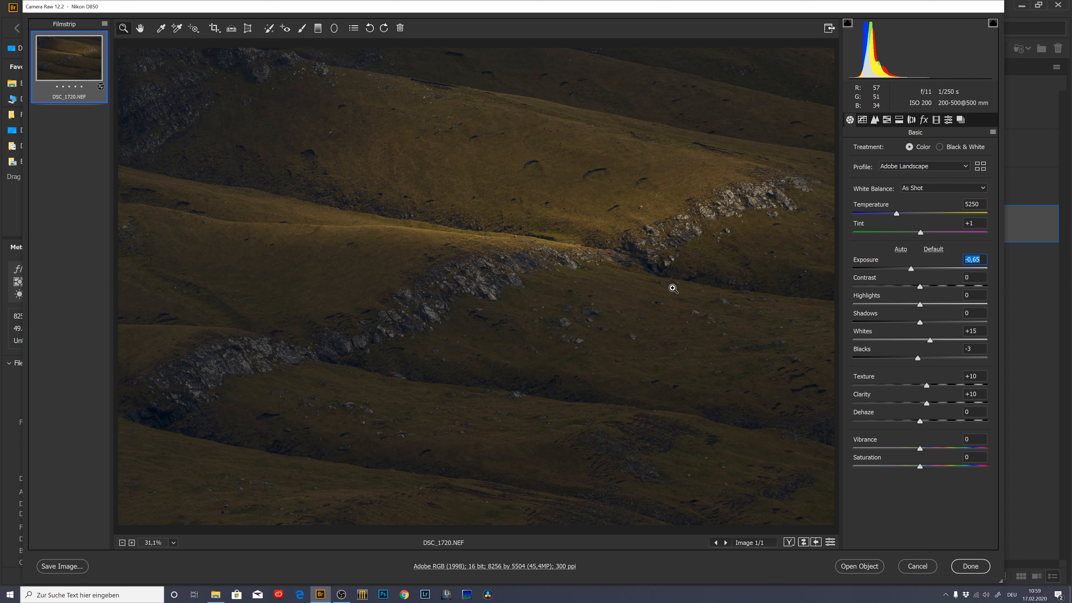
Step: Add a radial filter spanning nearly the whole photo that affects the outside, with Exposure -0,55
left_click(333, 30)
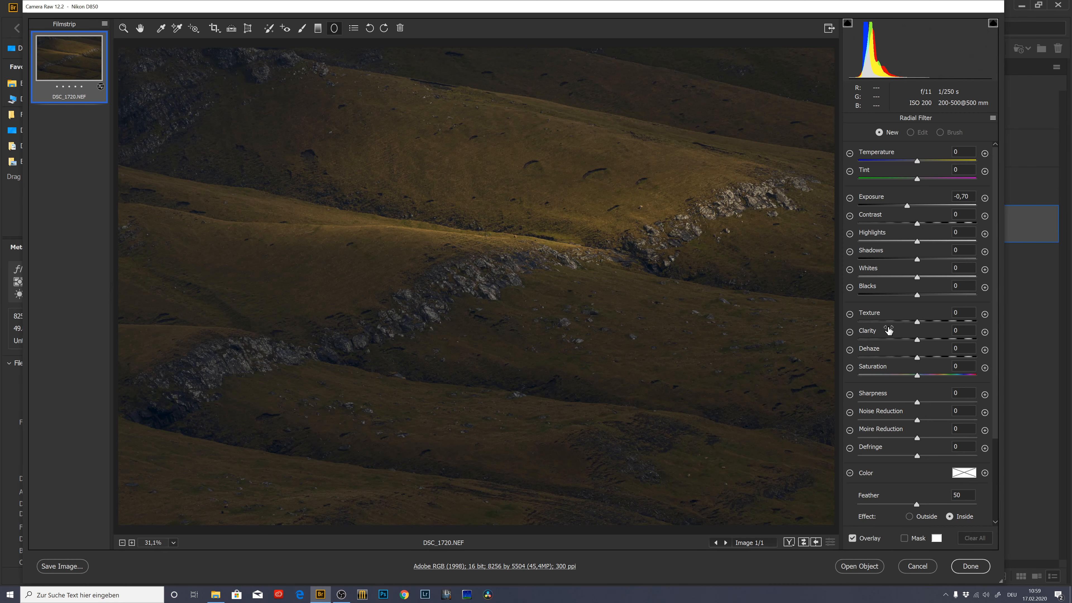
left_click(915, 517)
left_click_drag(413, 286, 654, 393)
left_click_drag(907, 208, 910, 212)
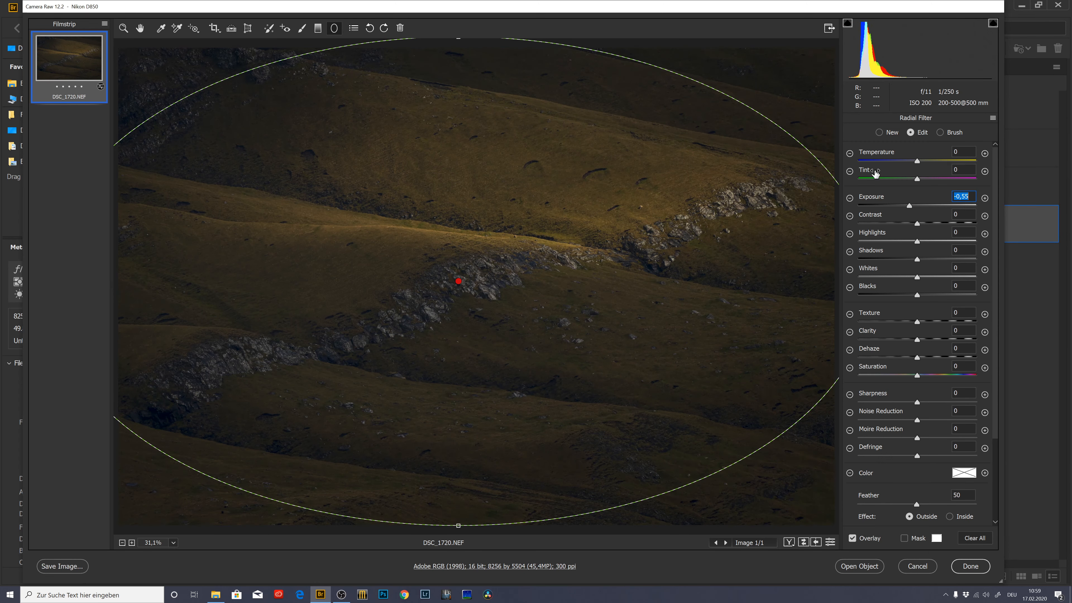
Step: Add a second radial filter over the middle of the sunlit ridge that affects the inside, with Exposure +0,30
left_click(886, 135)
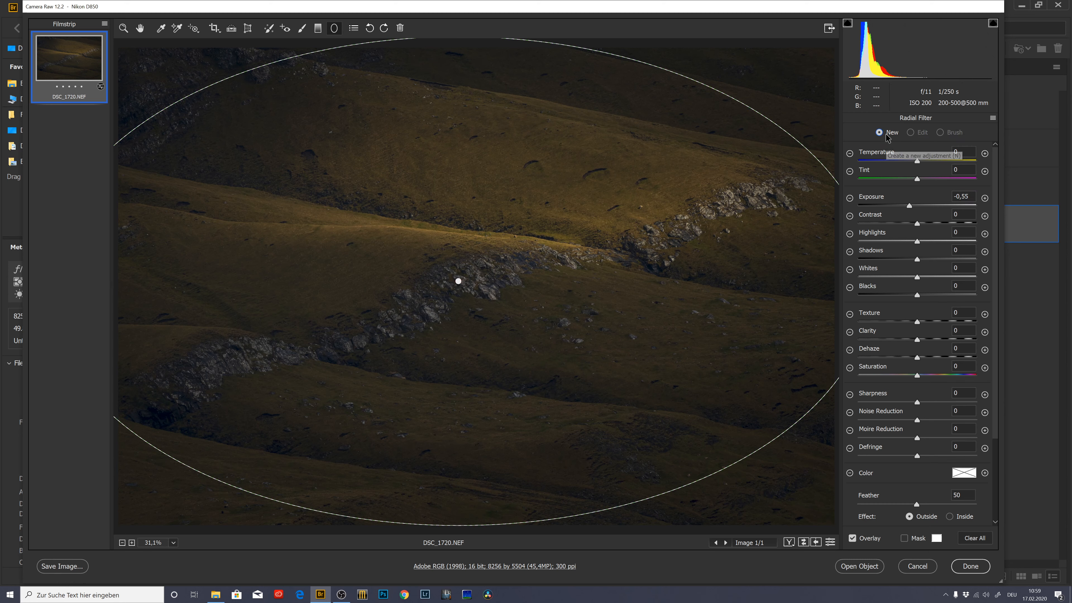
left_click(919, 205)
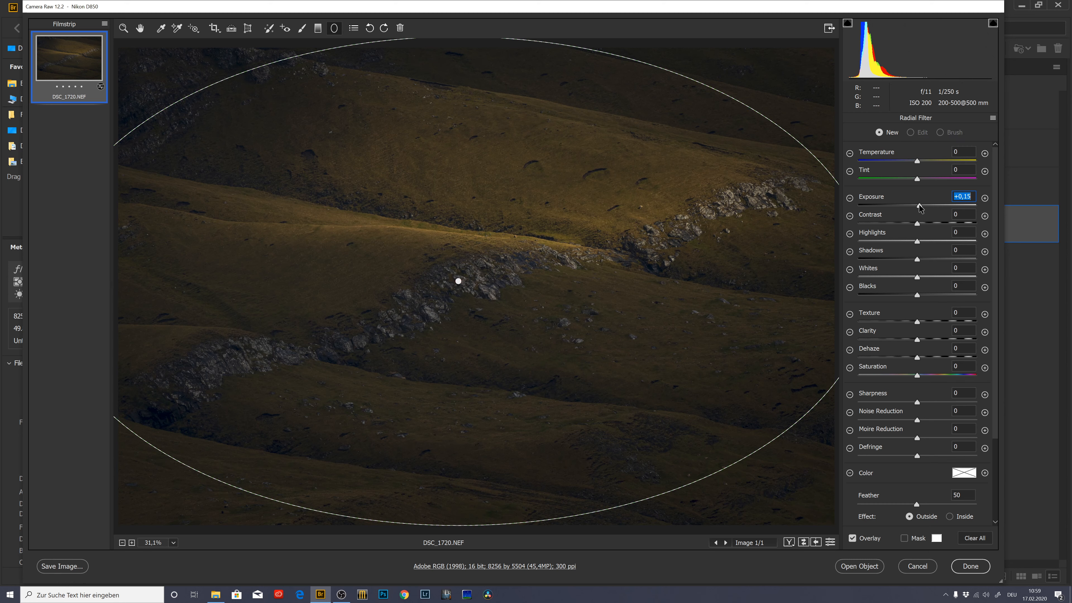
left_click(951, 517)
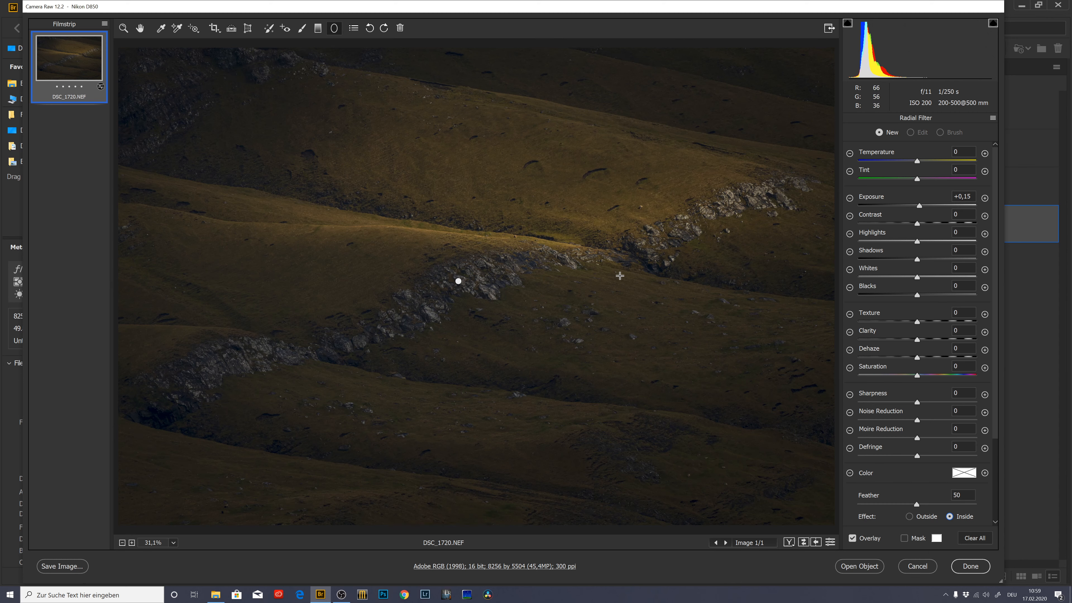
left_click_drag(418, 220, 603, 356)
left_click_drag(923, 210, 934, 210)
left_click_drag(492, 218, 516, 232)
left_click_drag(931, 206, 923, 207)
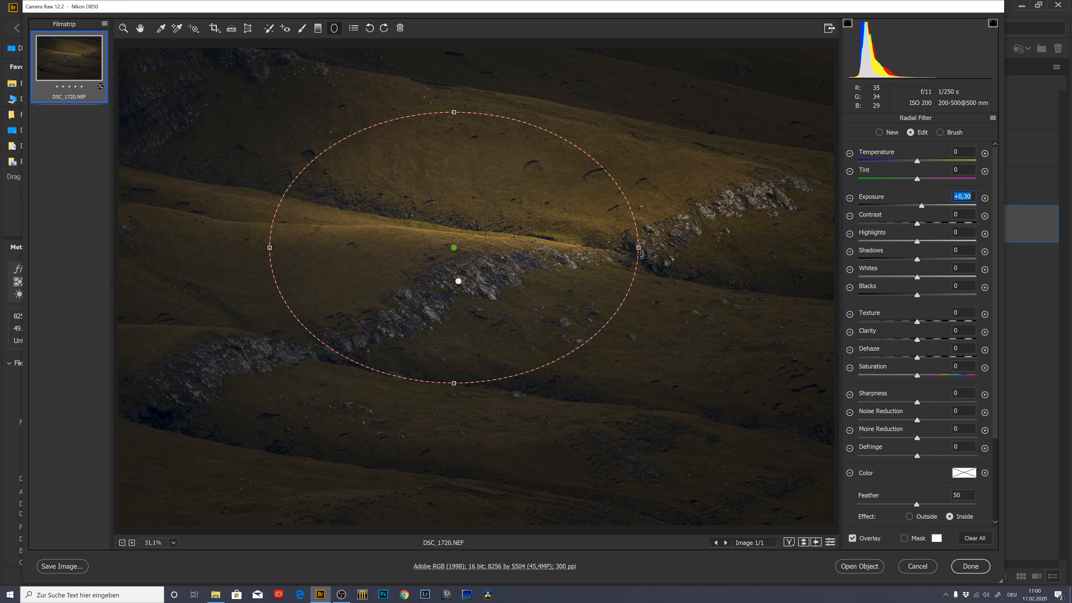
Step: Widen, flatten and reposition the inner radial filter so its ellipse lies almost horizontally over the lit central ridge
left_click_drag(638, 248, 718, 248)
left_click_drag(748, 188, 707, 120)
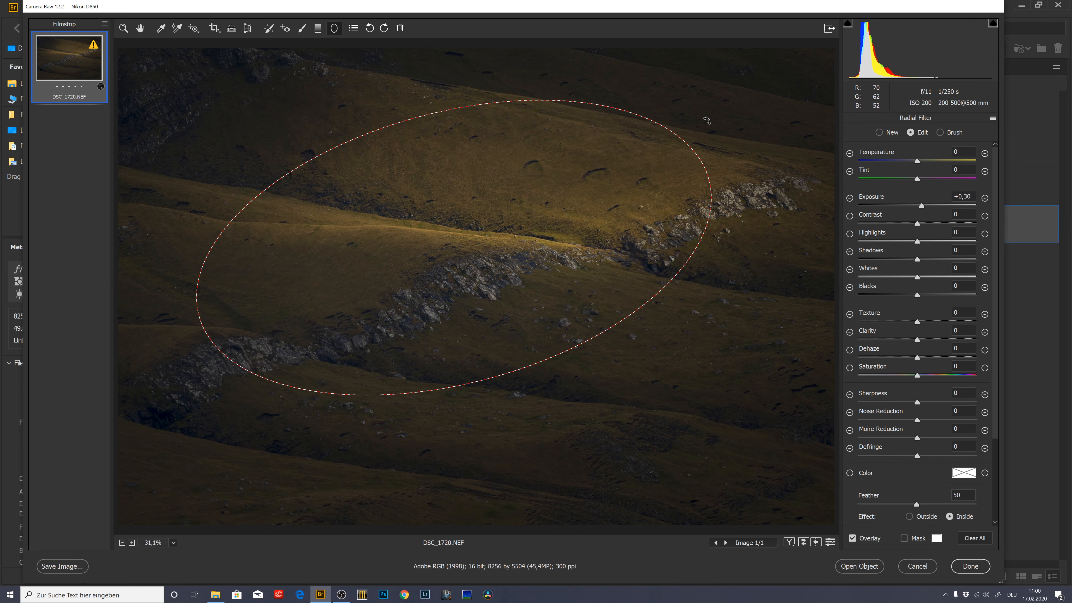
left_click_drag(415, 116, 437, 185)
left_click_drag(466, 219, 463, 198)
left_click_drag(666, 236, 645, 284)
left_click_drag(539, 222, 524, 253)
Step: Set the inner radial filter's Temperature to 7 and lower its Dehaze slightly
left_click_drag(916, 165, 923, 164)
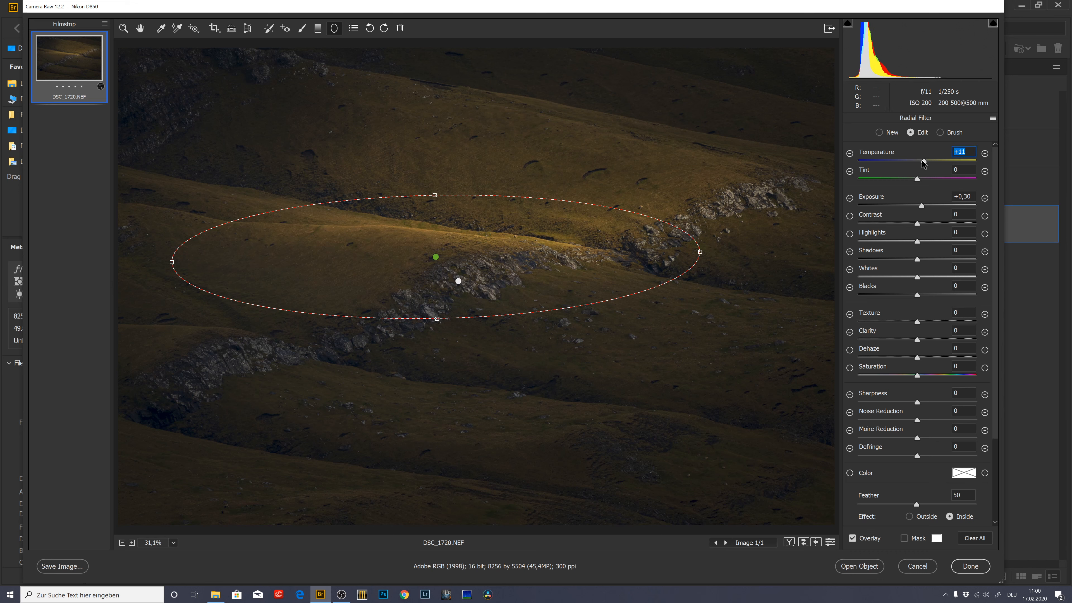
type("7")
left_click_drag(917, 357, 912, 361)
Step: Tilt the inner filter's ellipse upward along the rocky ridge, shift it slightly, and finish editing the radial filters
left_click_drag(704, 254, 691, 199)
left_click_drag(565, 222, 578, 221)
left_click(123, 28)
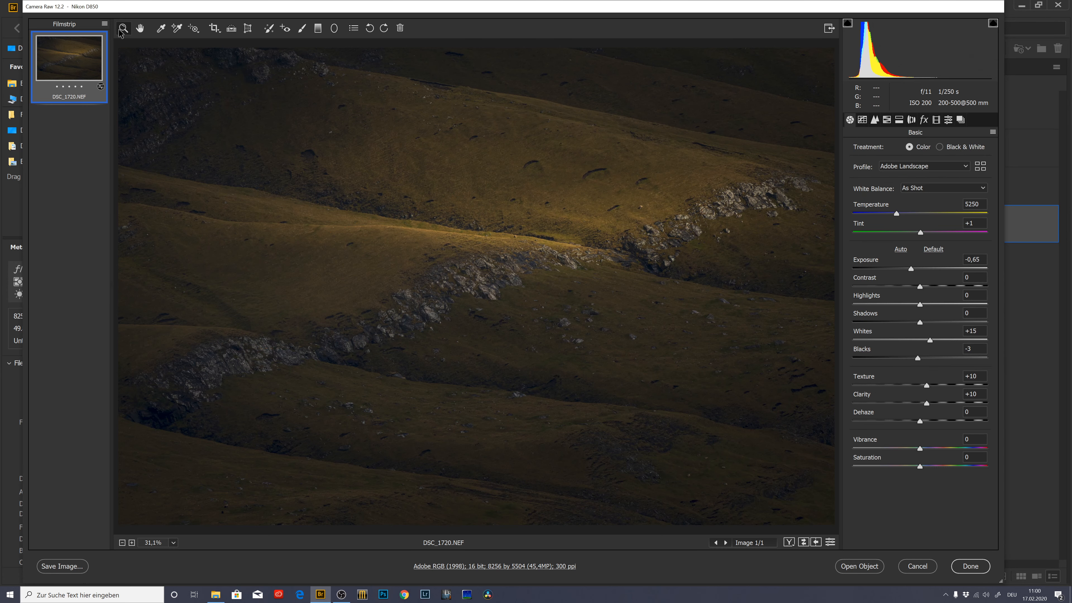
Step: Compare the whole photo before and after the edits, ending on the edited version
left_click(805, 543)
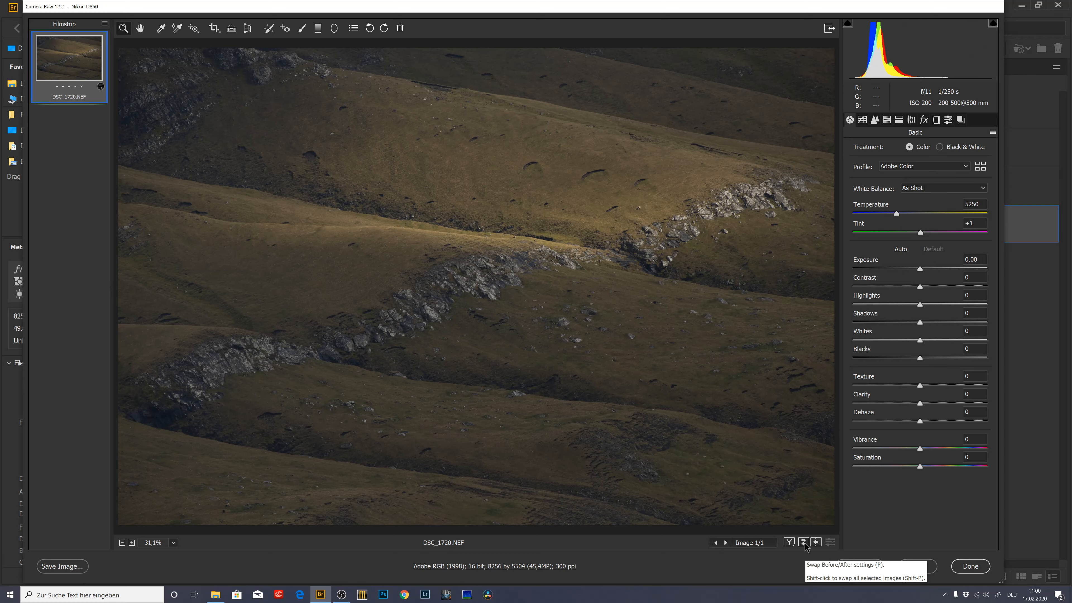
left_click(805, 544)
left_click(805, 544)
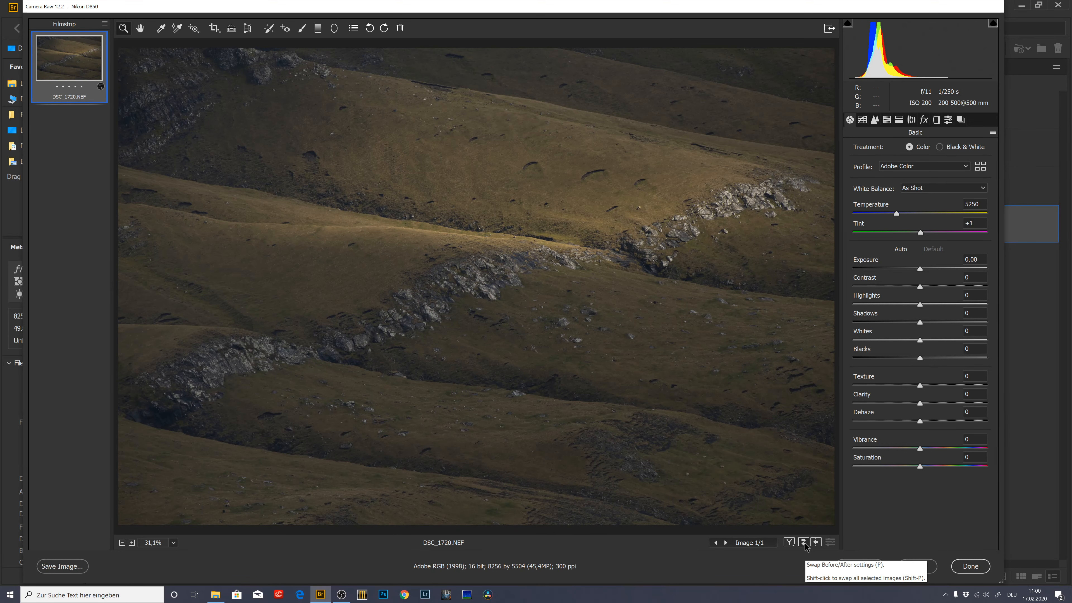
left_click(805, 544)
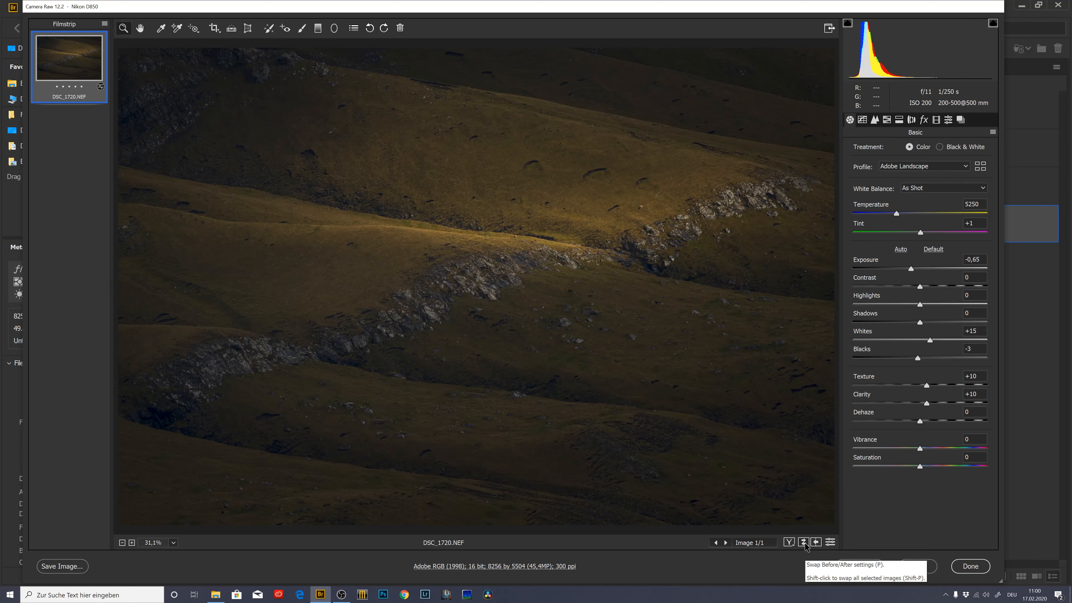